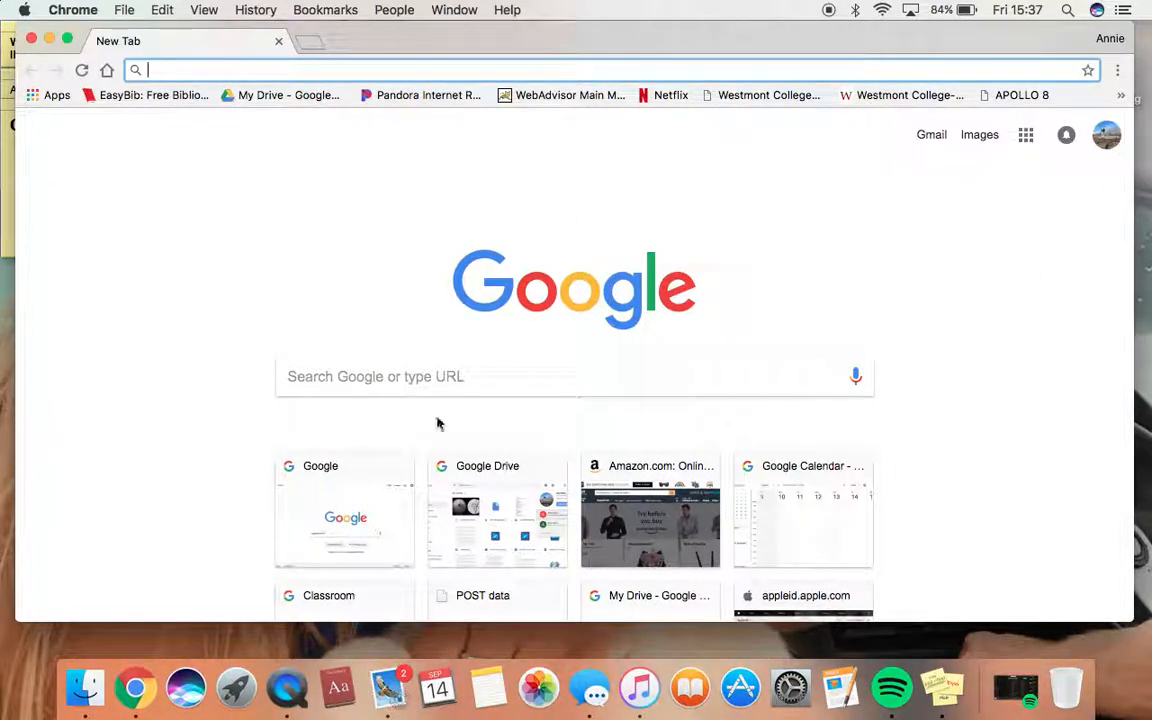
Switch Google to the second, school account and show the Google apps list
click(1106, 134)
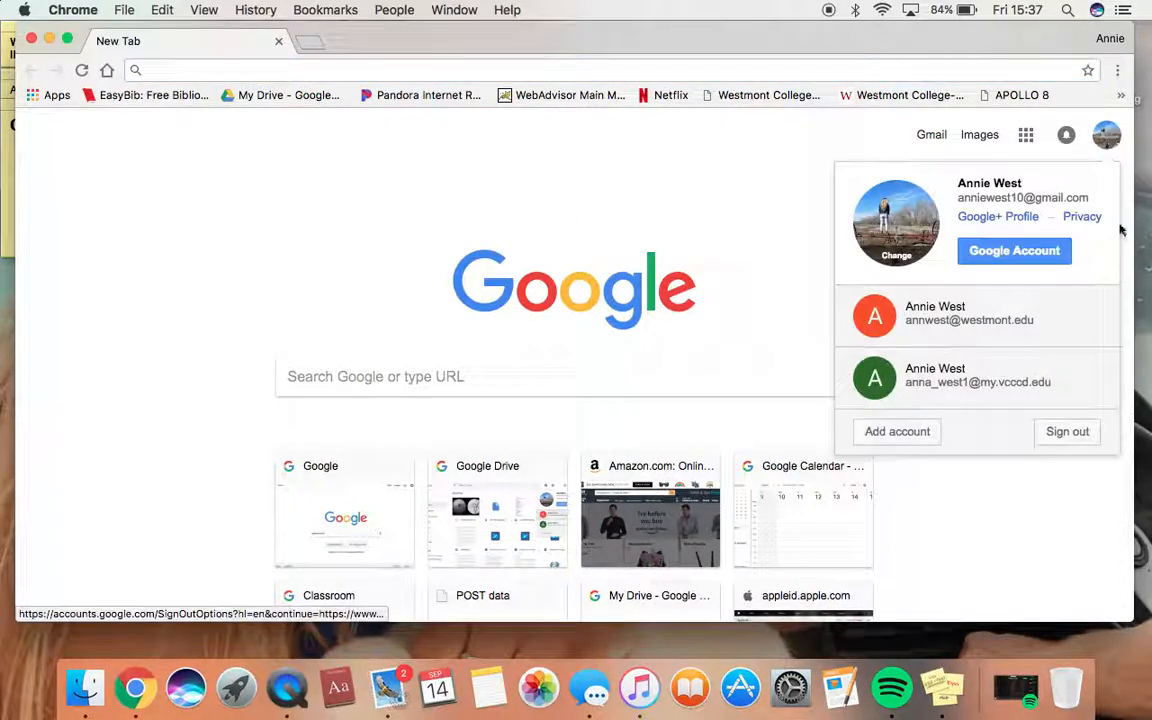
click(1021, 305)
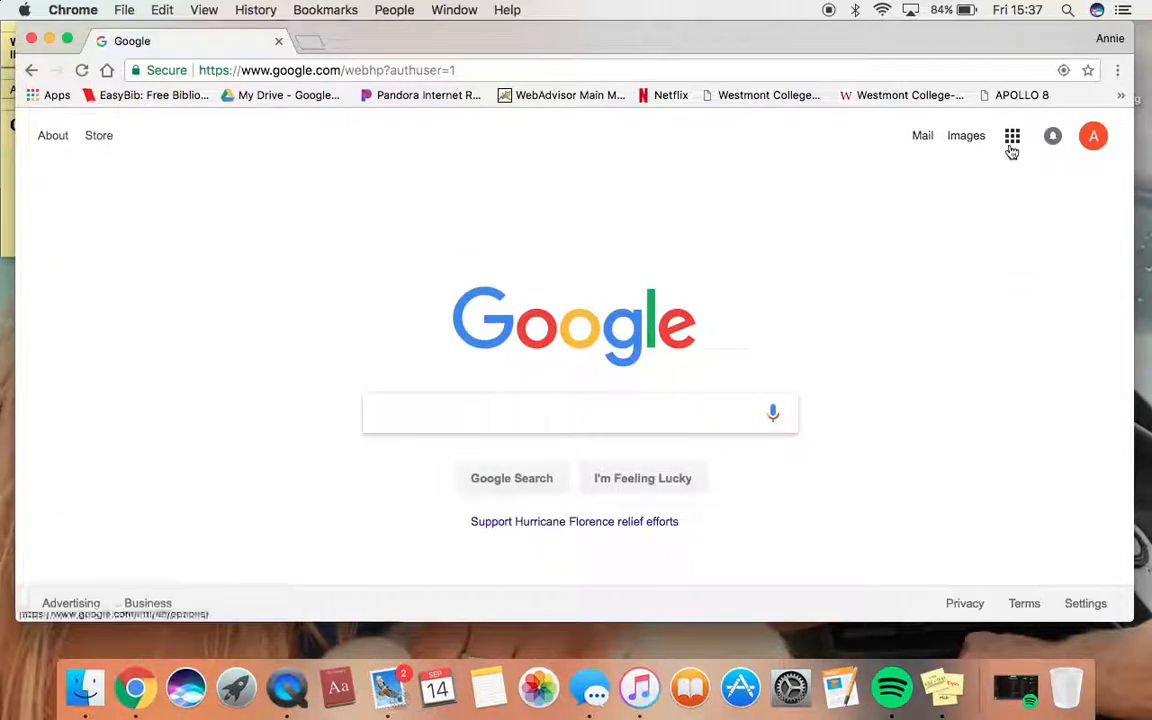
click(1012, 138)
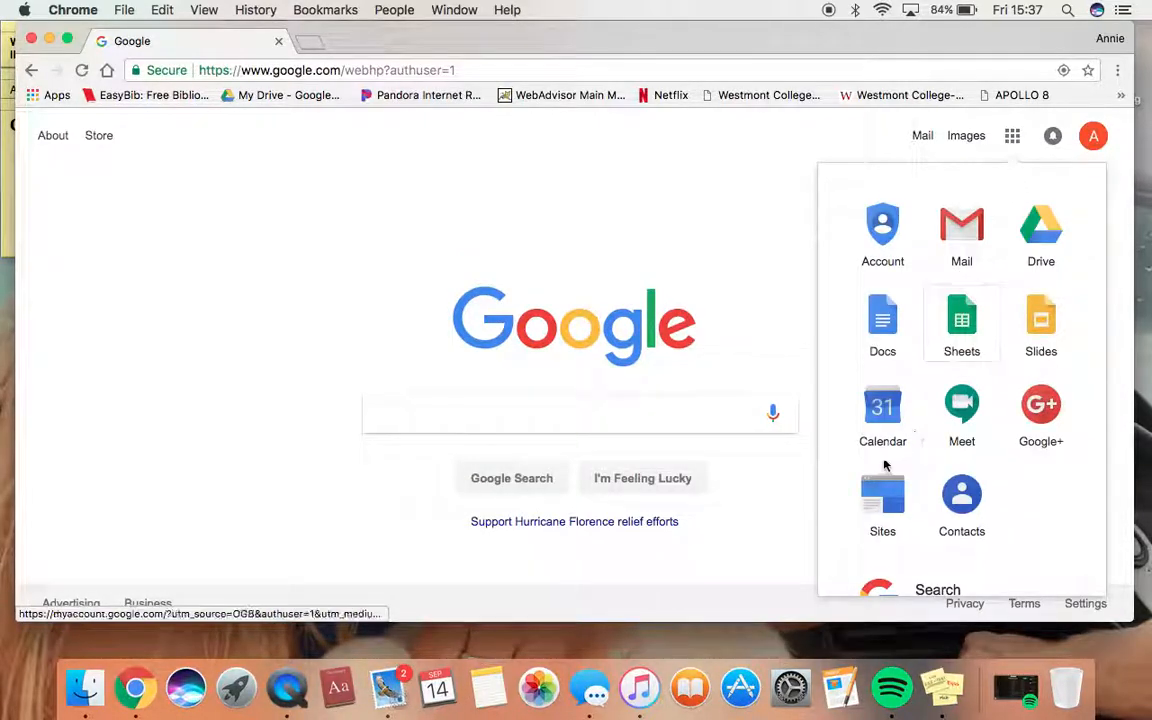
Open Google Calendar and hide the main personal calendar's events from the September 2018 week
click(884, 443)
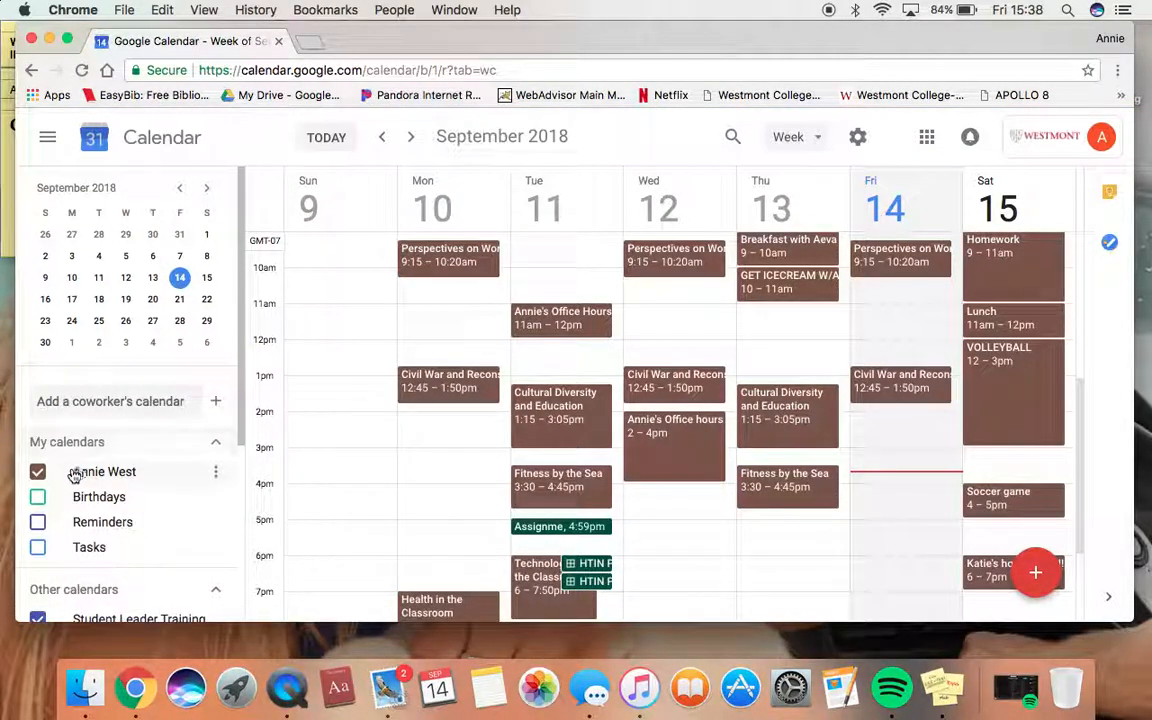
scroll(72, 470, down, 1)
scroll(74, 474, up, 1)
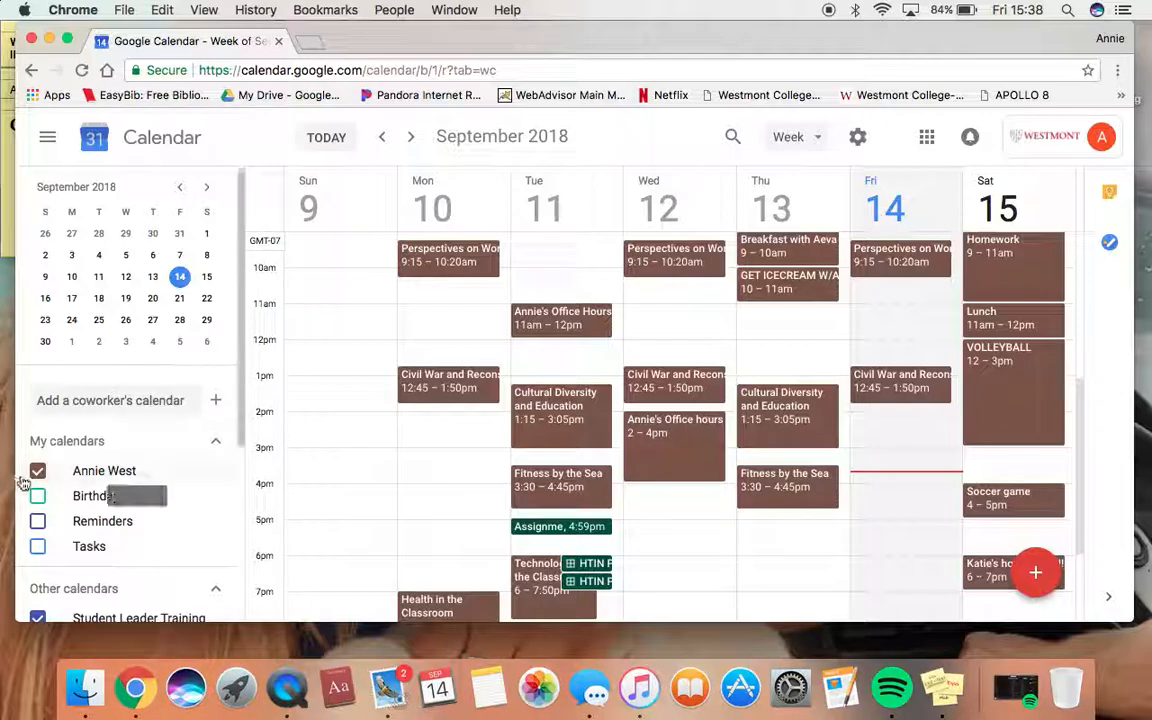
click(177, 470)
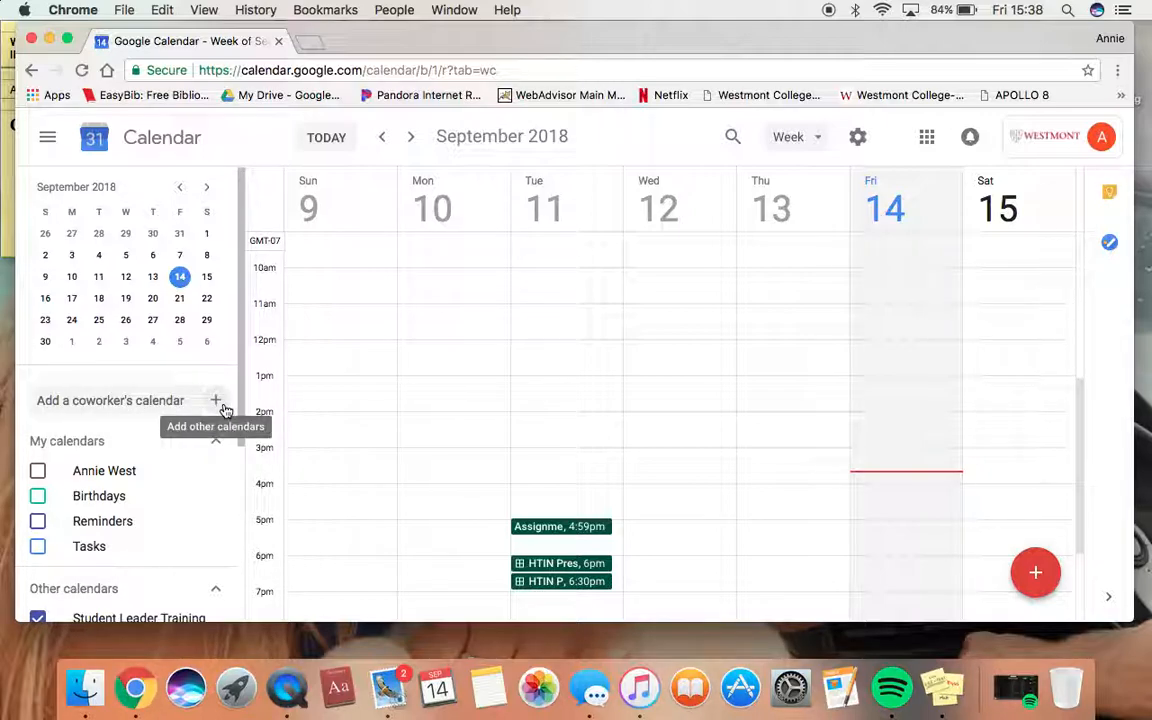
Create a new calendar named 'School Calendar' and open its settings
click(218, 403)
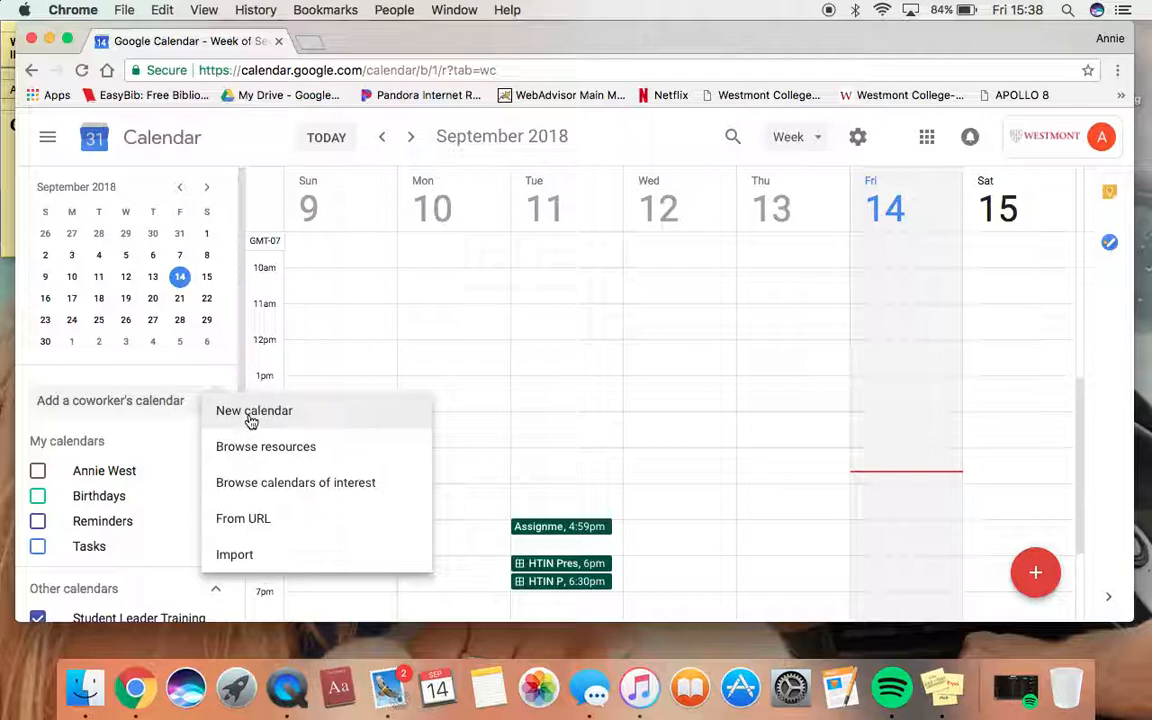
click(250, 411)
text(School Calendar)
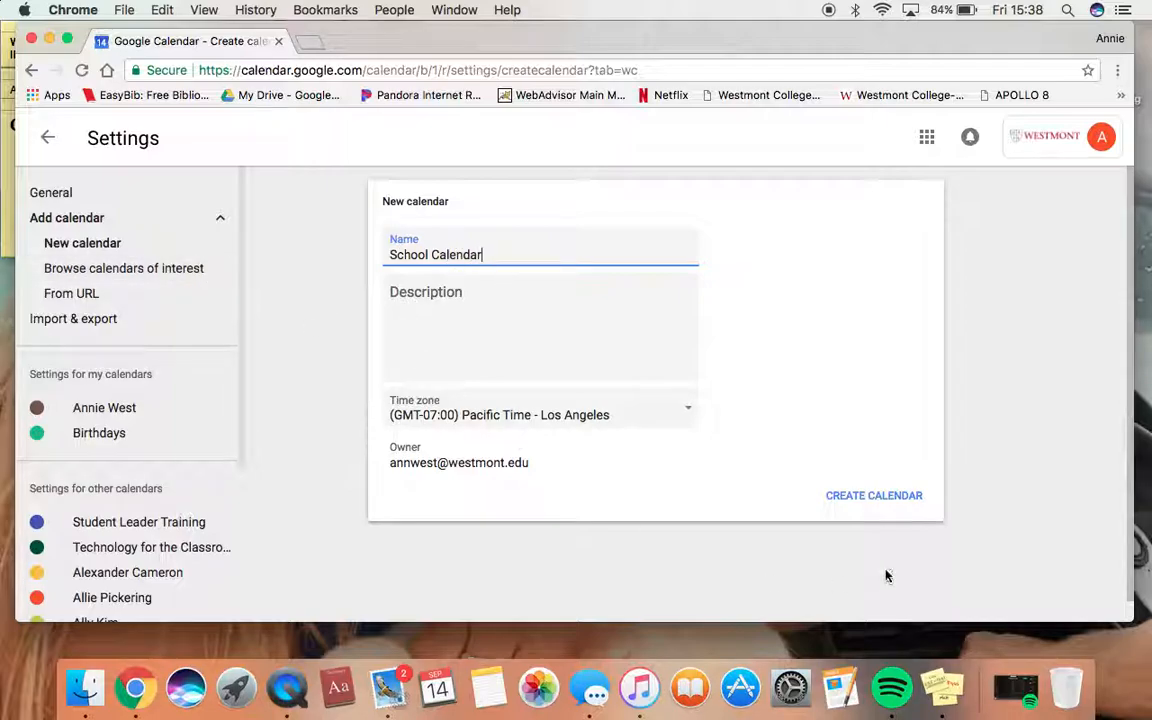
click(889, 500)
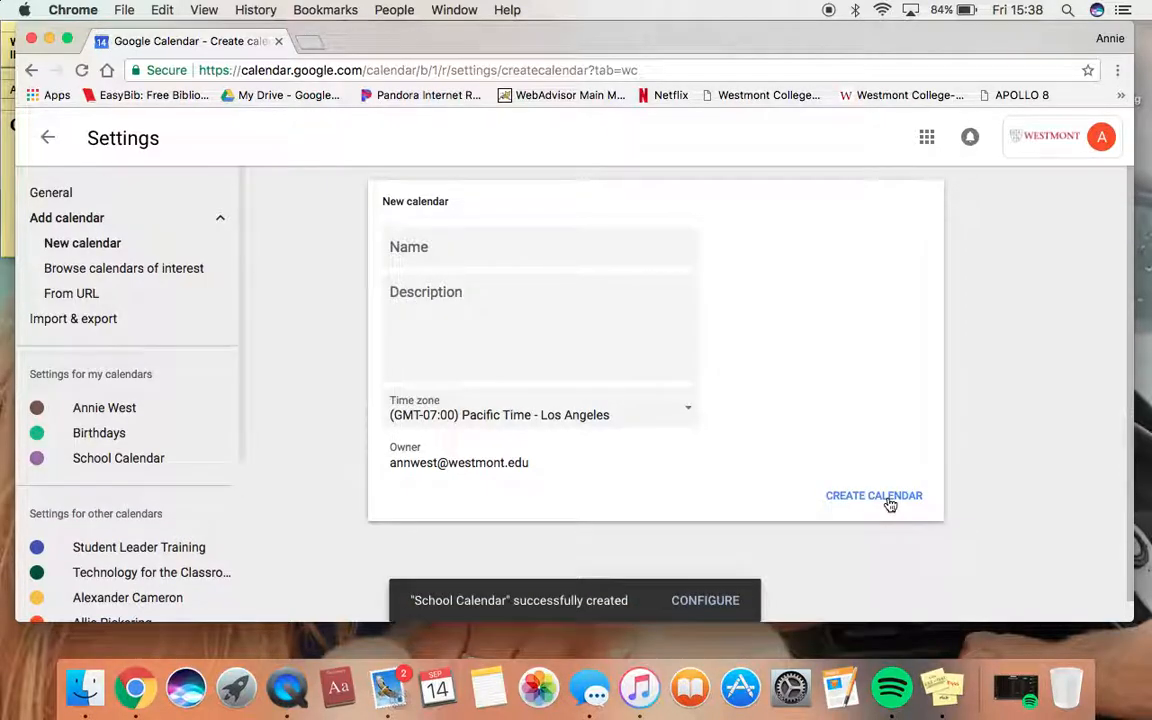
click(690, 601)
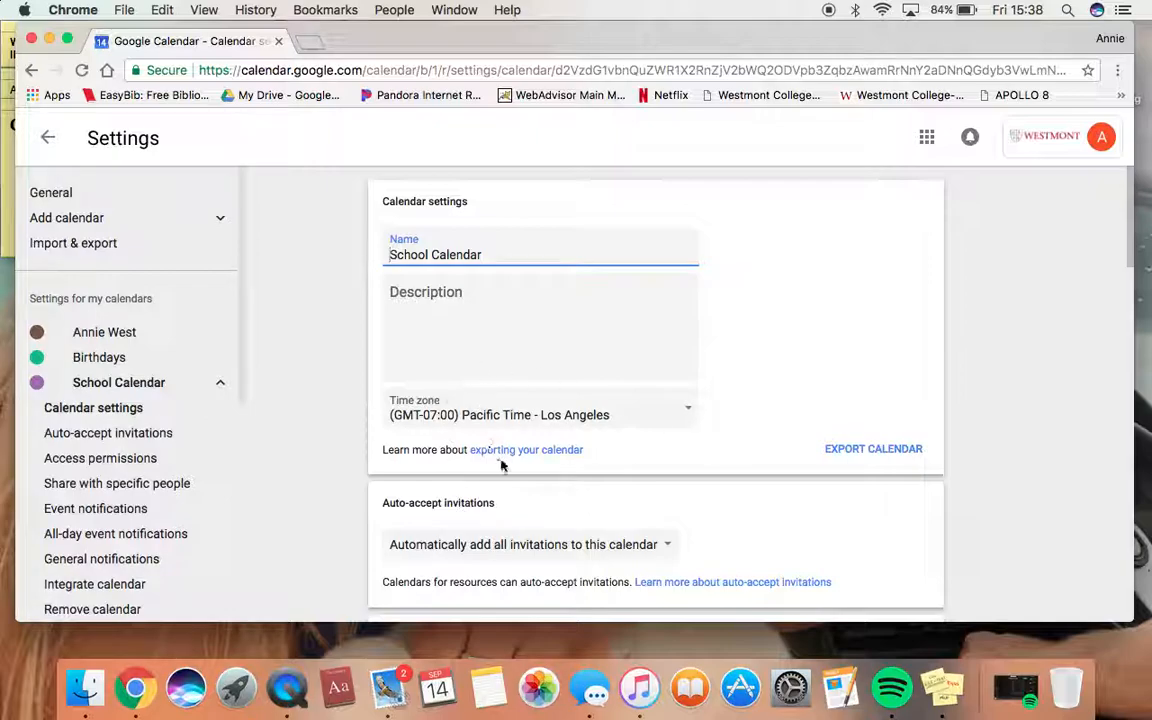
Share School Calendar with the second personal account's e-mail, allowing all event details
scroll(500, 462, down, 5)
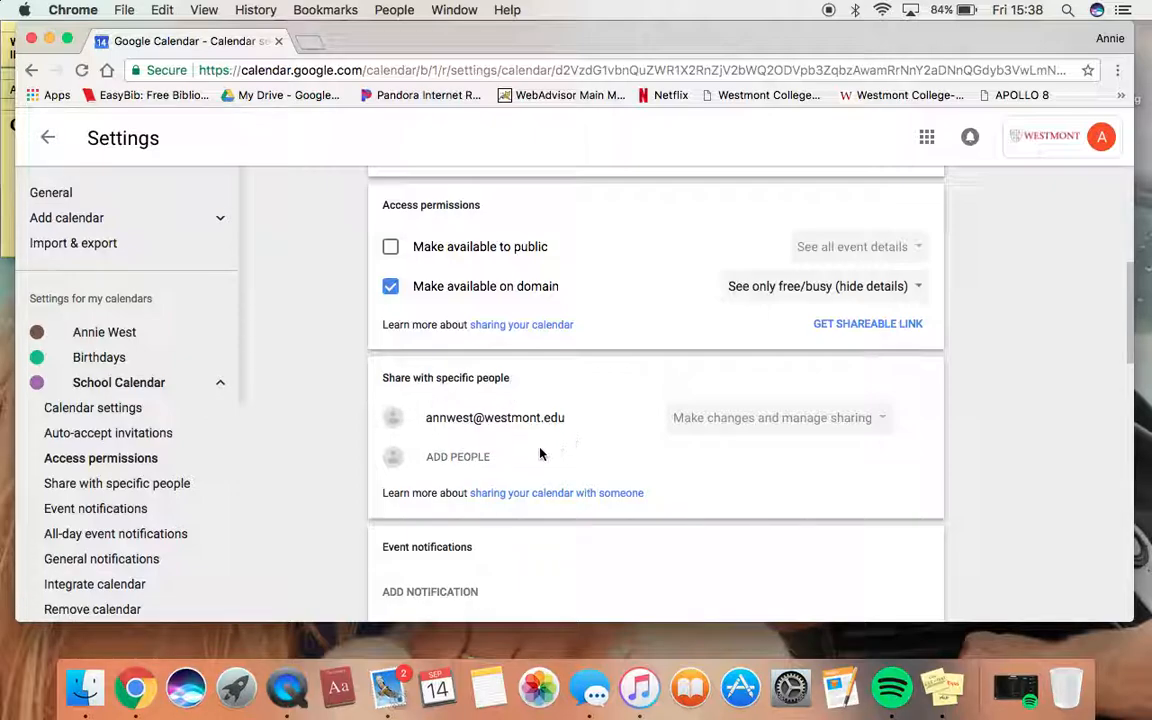
click(457, 458)
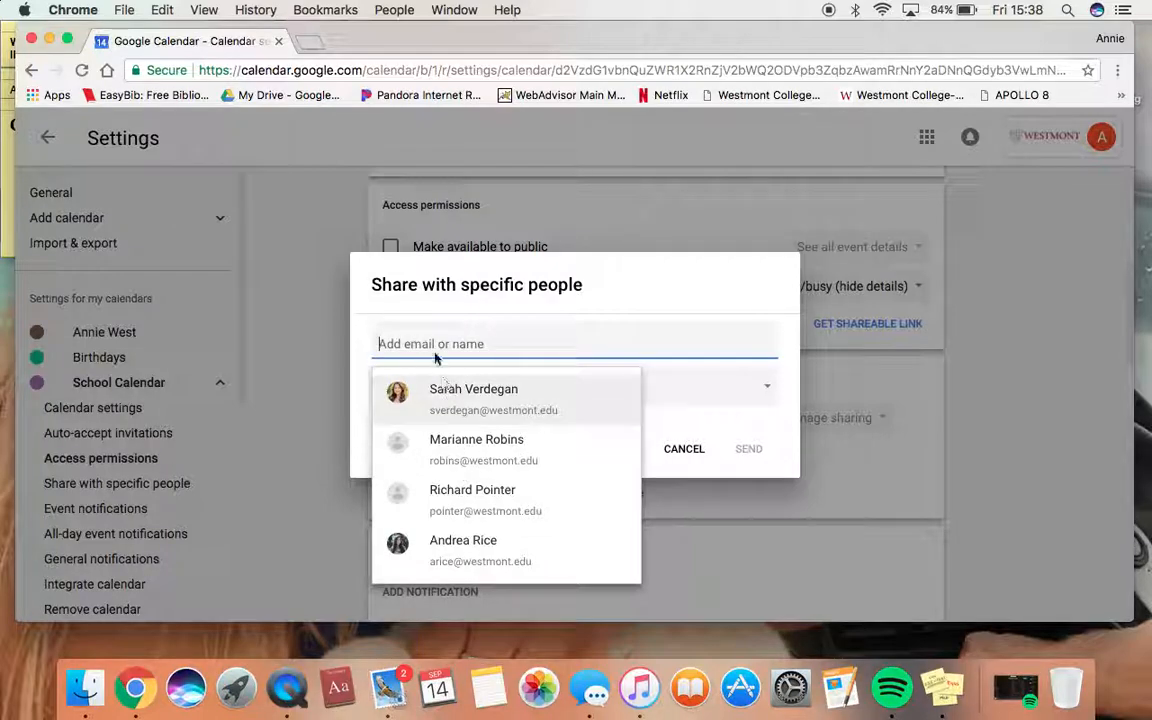
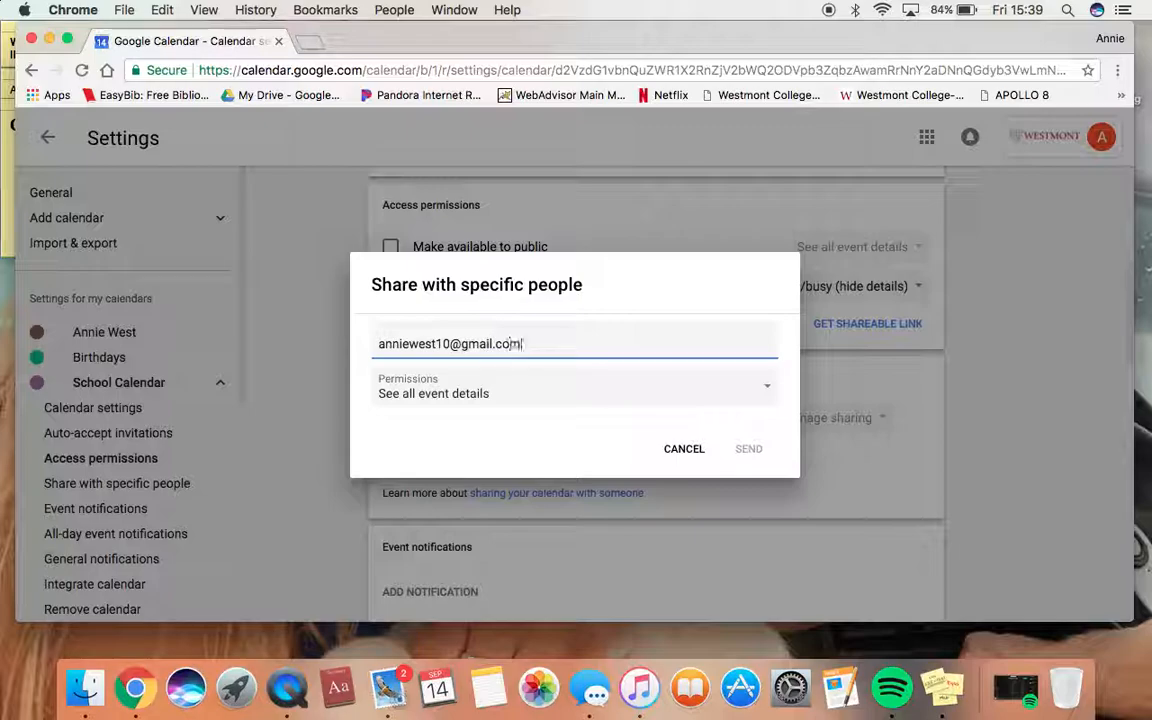
key(Return)
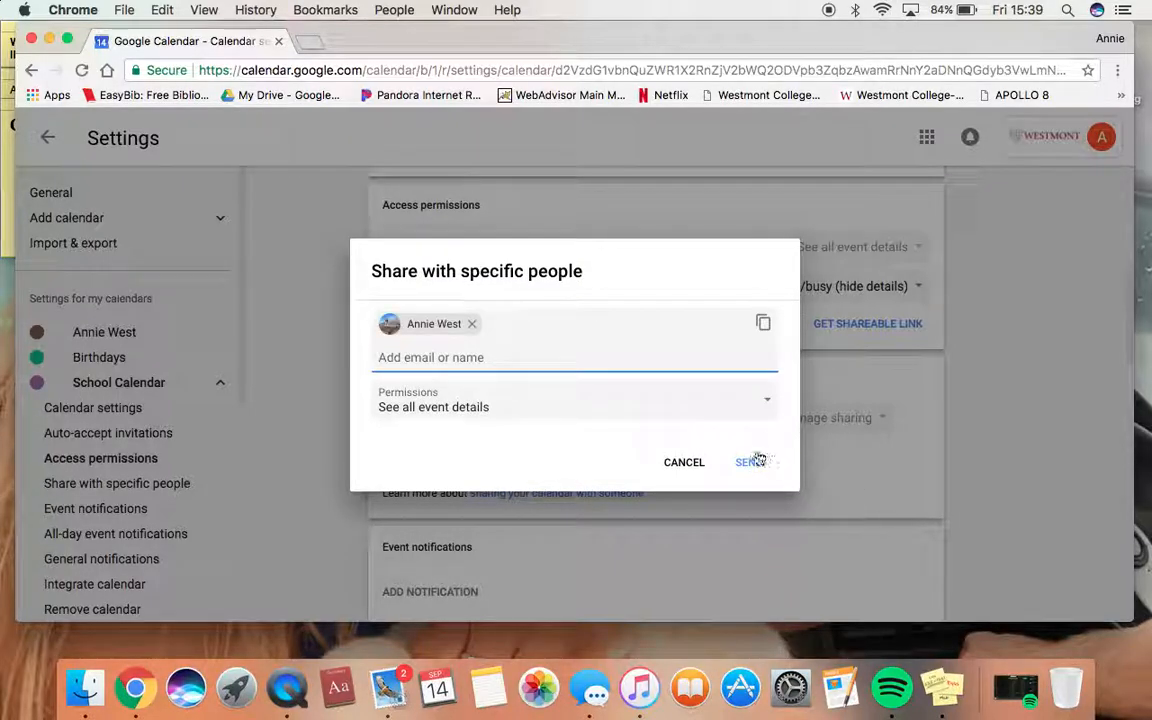
click(755, 464)
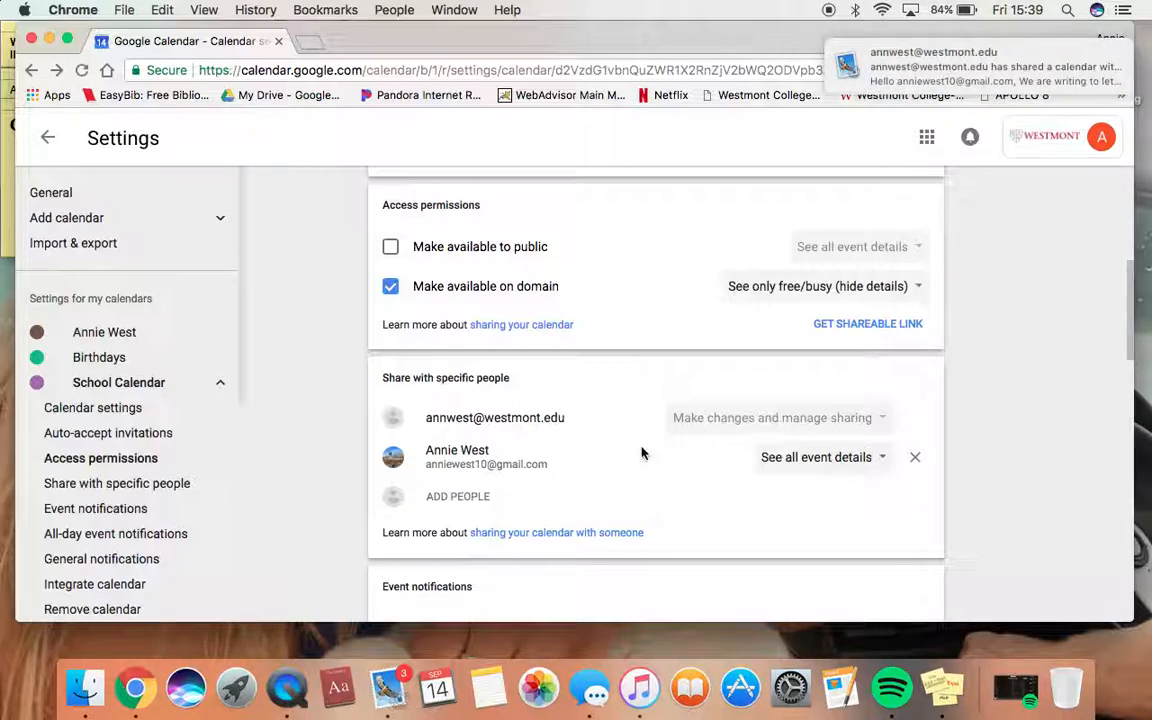
scroll(642, 453, down, 3)
scroll(640, 455, up, 6)
scroll(337, 276, up, 3)
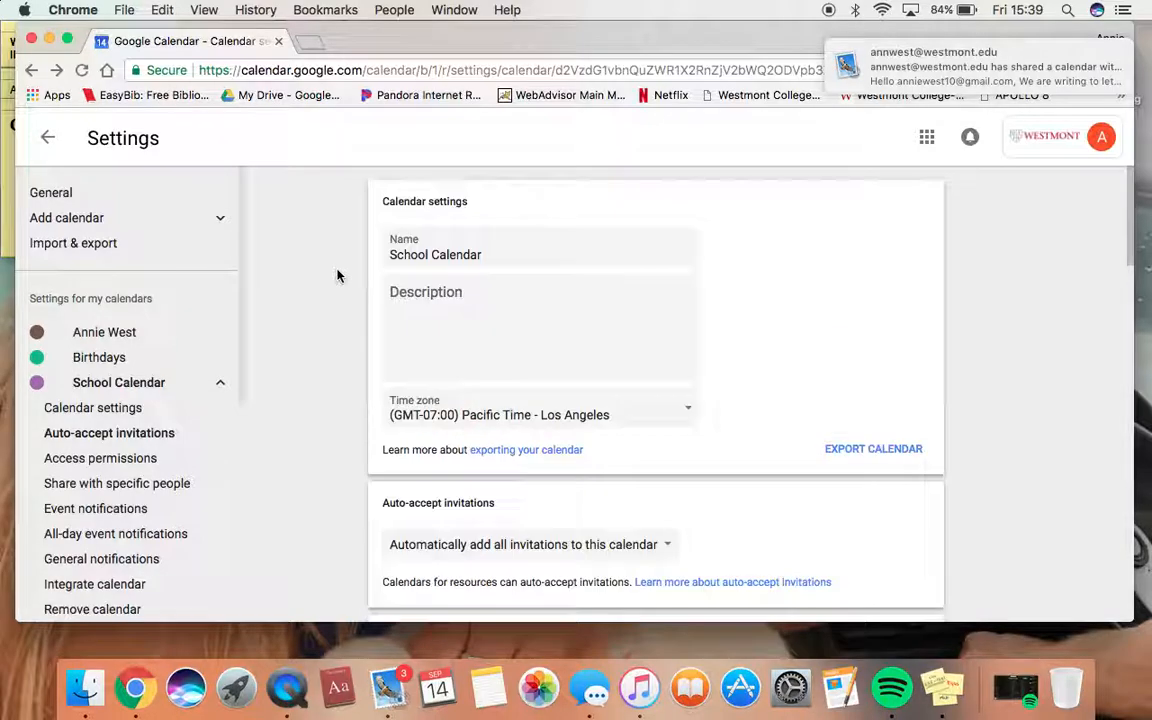
Return to the week view, view School Calendar's options, then start a Monday 4:30pm event
click(46, 138)
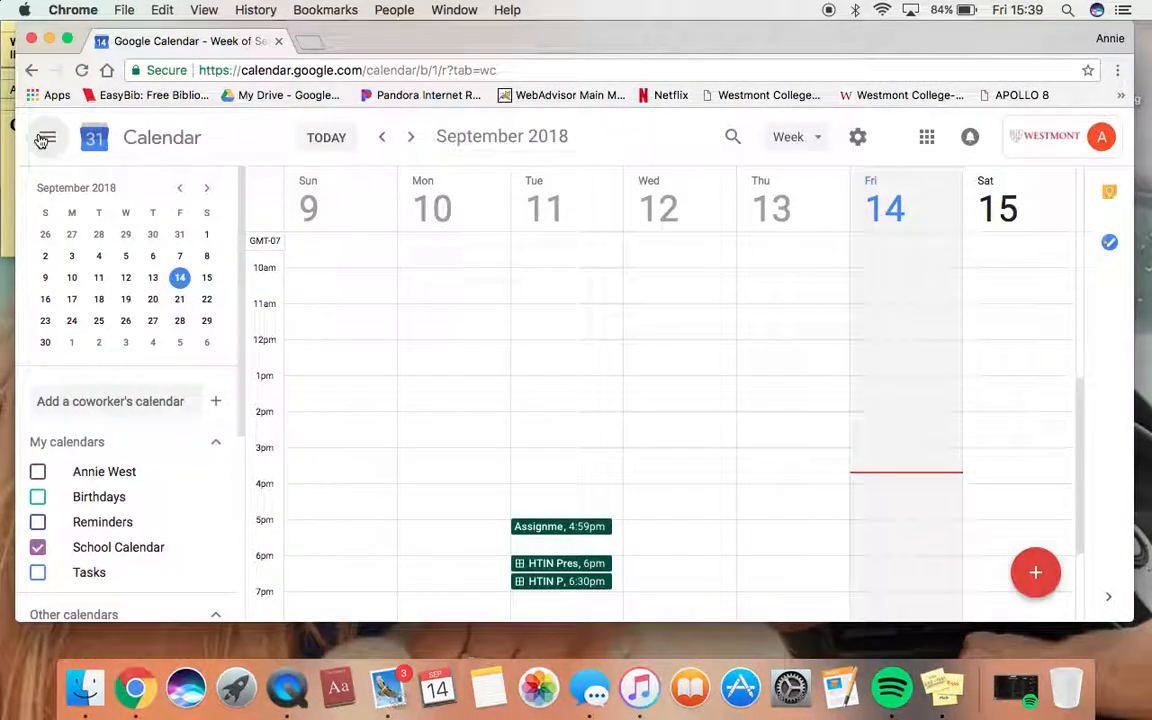
scroll(425, 401, down, 2)
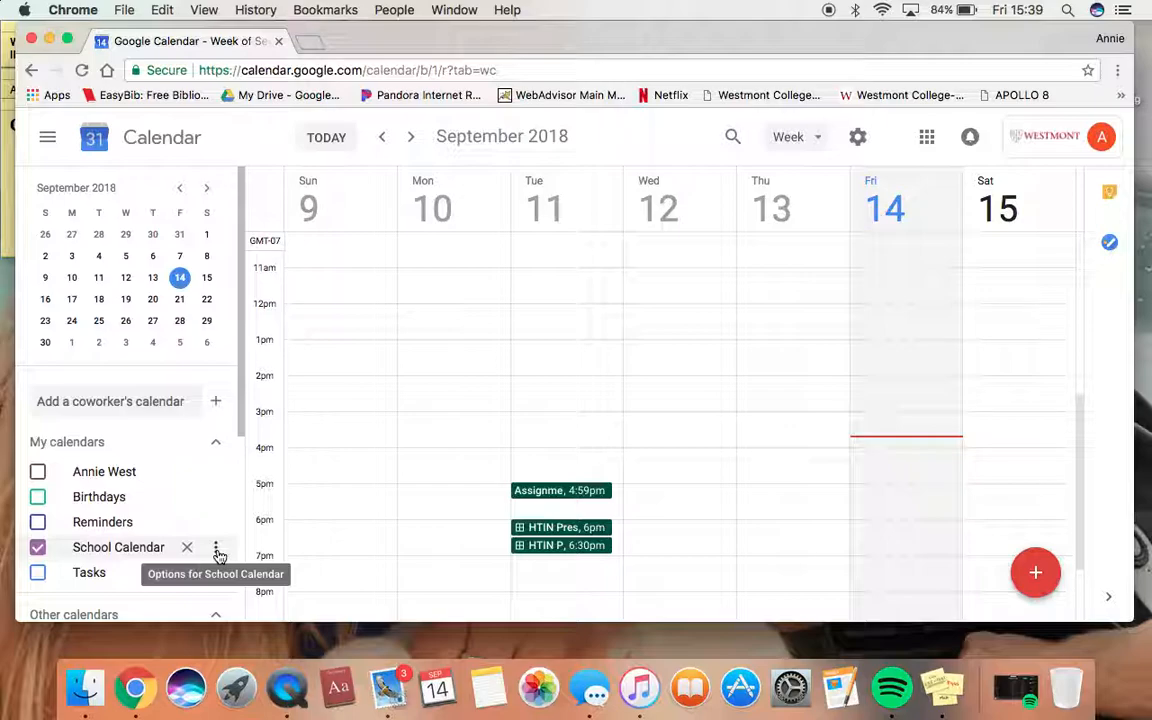
click(218, 555)
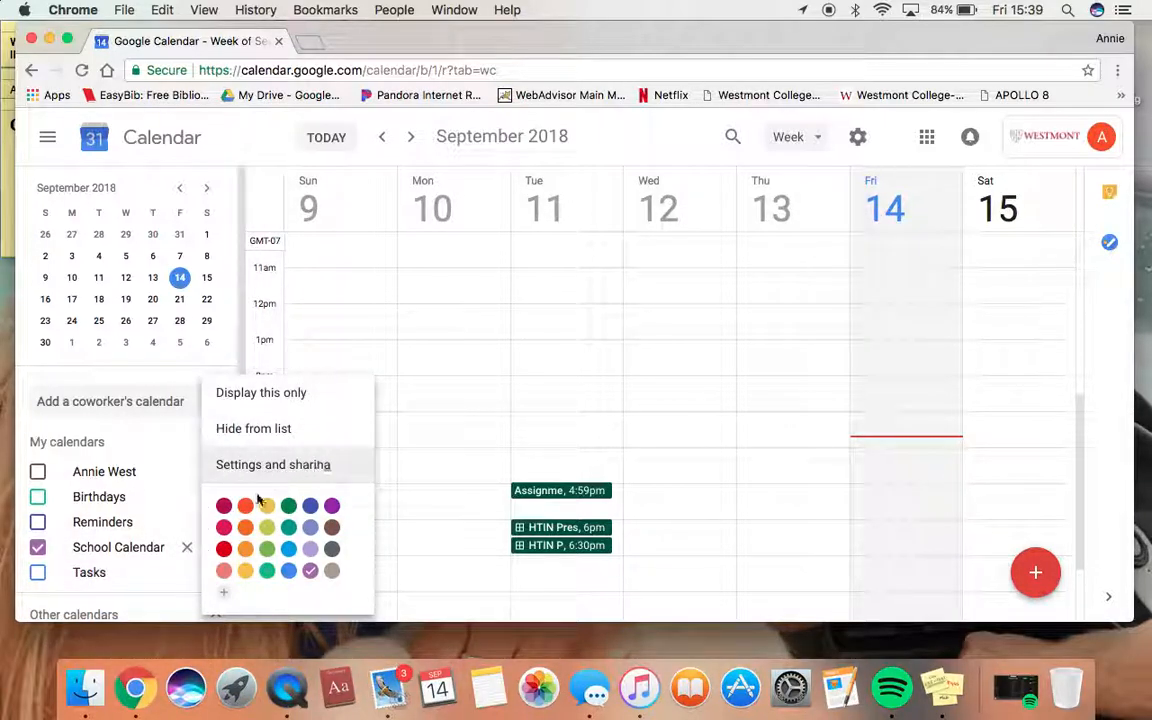
click(447, 475)
click(447, 473)
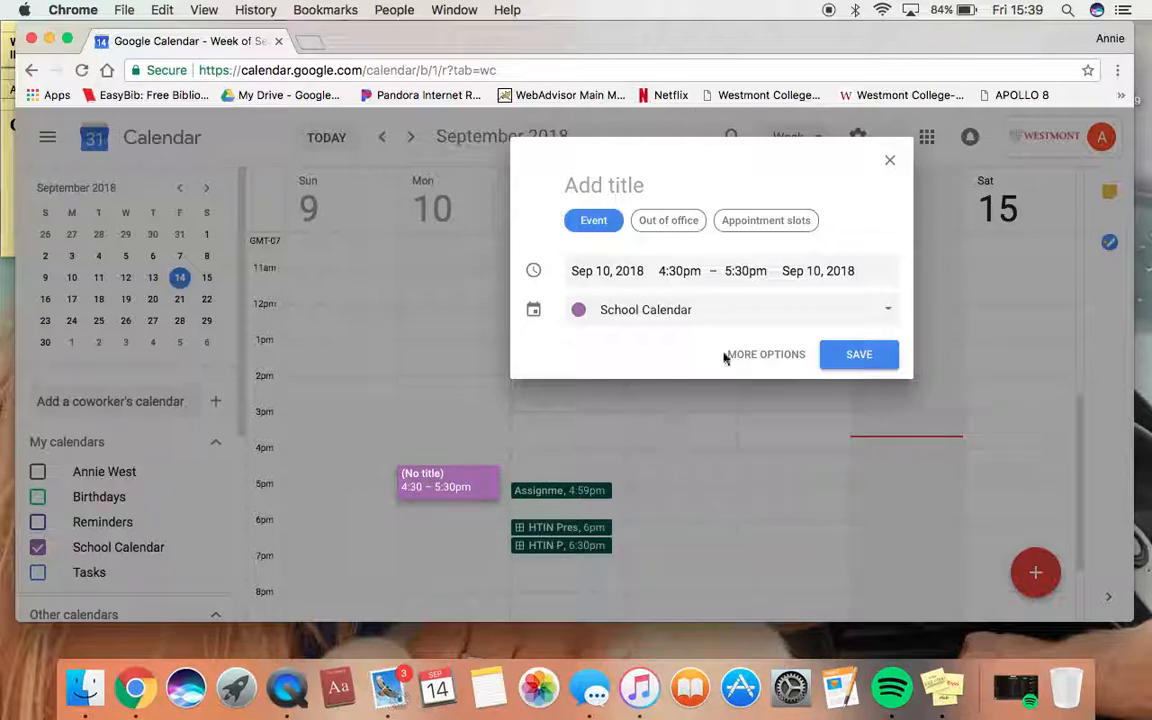
Save a 'Parent Meeting' event for Monday, Sep 10, 4:30–5:30pm and open its details
text(Pa)
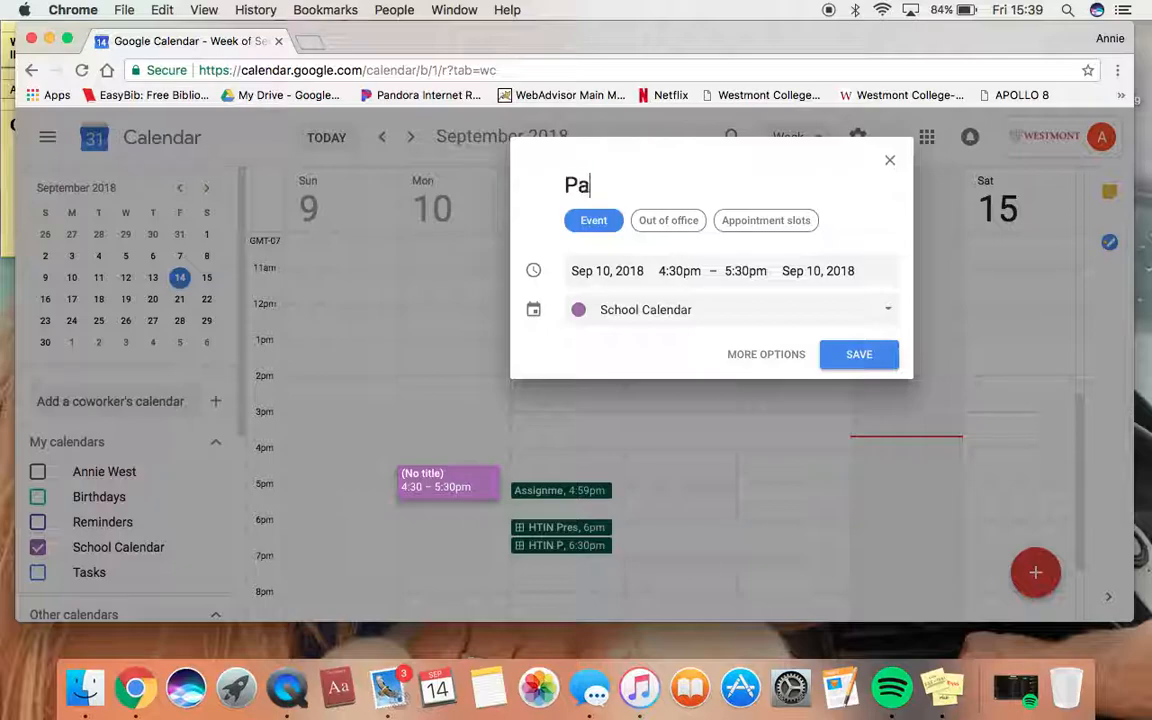
text(rent Mett)
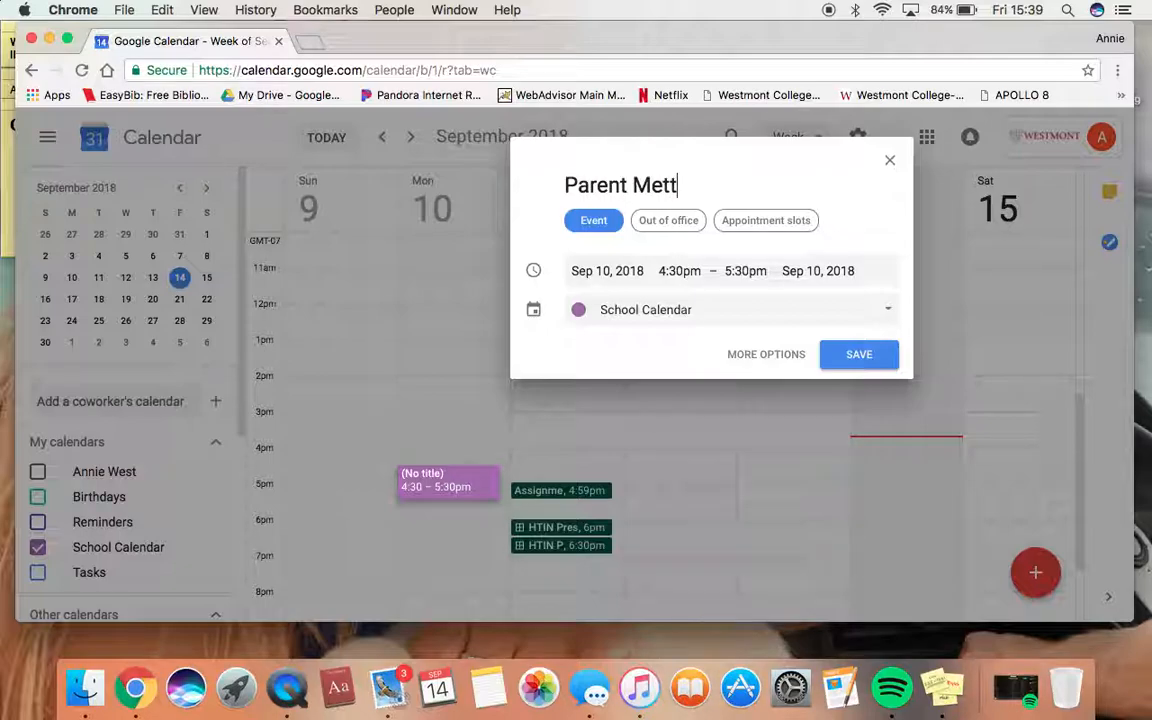
text(ito)
text(ng)
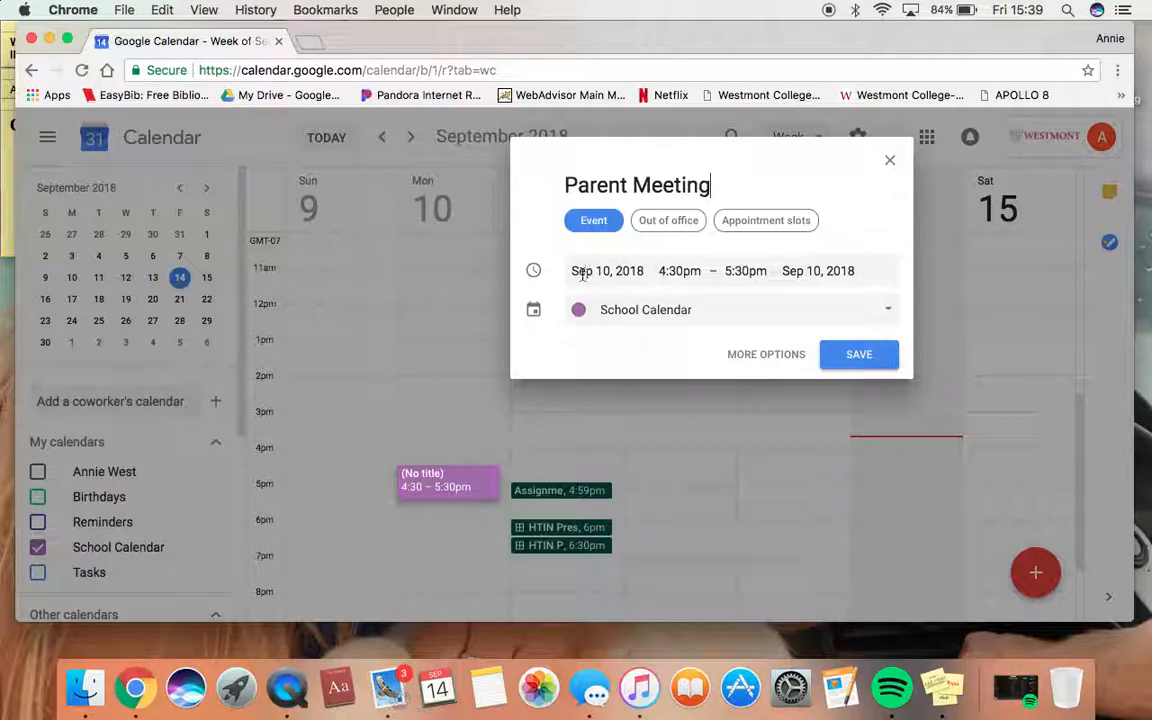
click(668, 271)
click(733, 271)
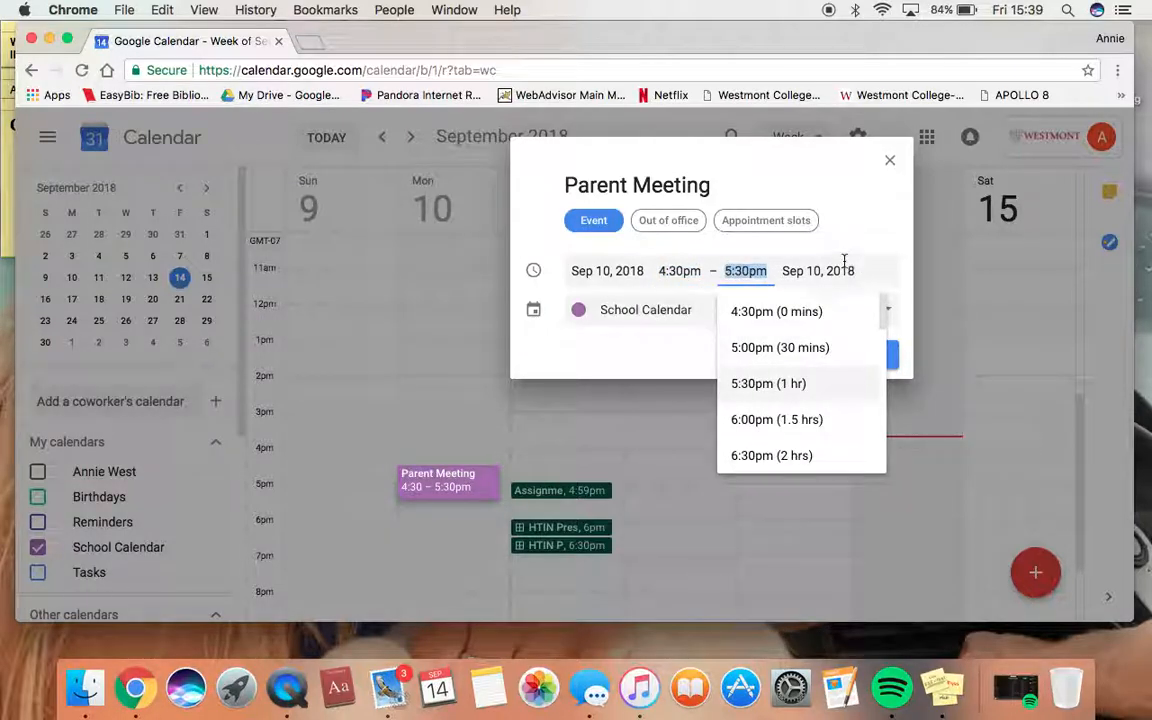
click(819, 270)
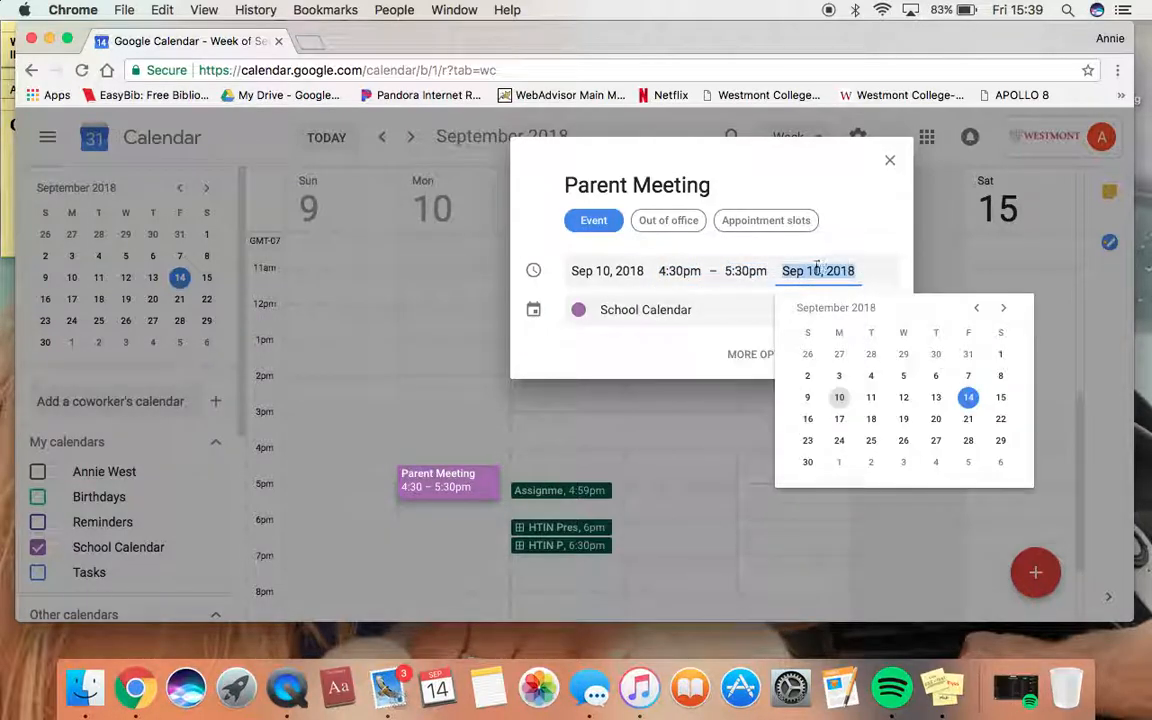
click(874, 253)
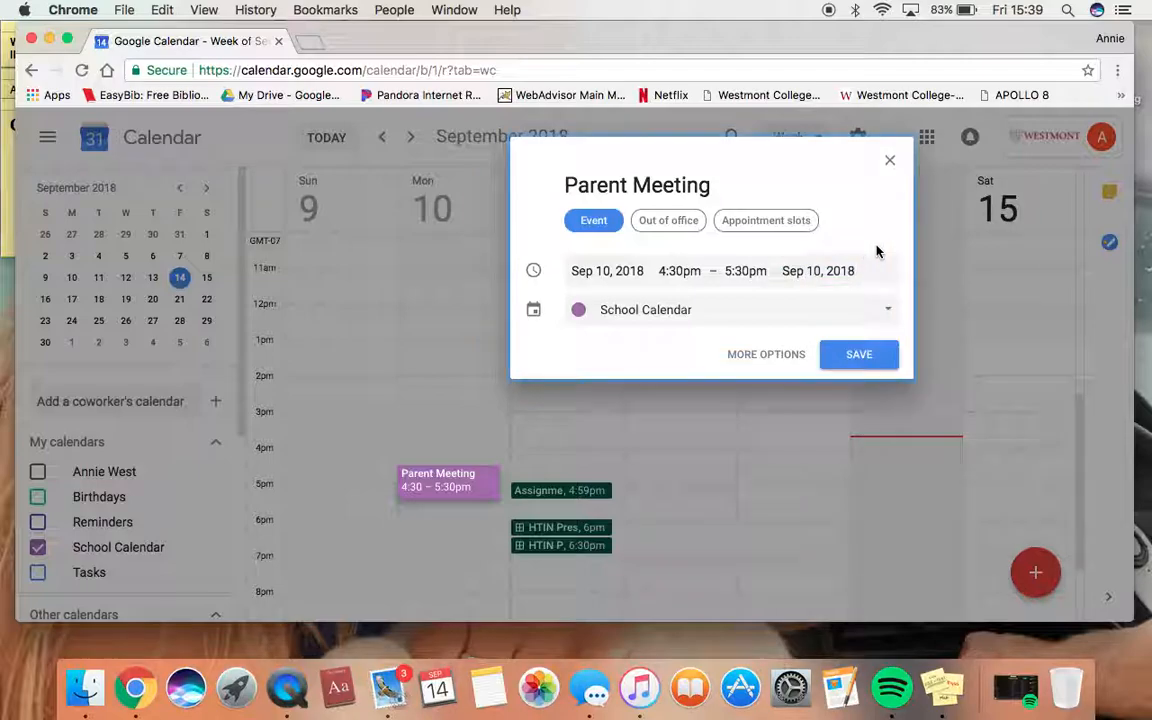
click(870, 357)
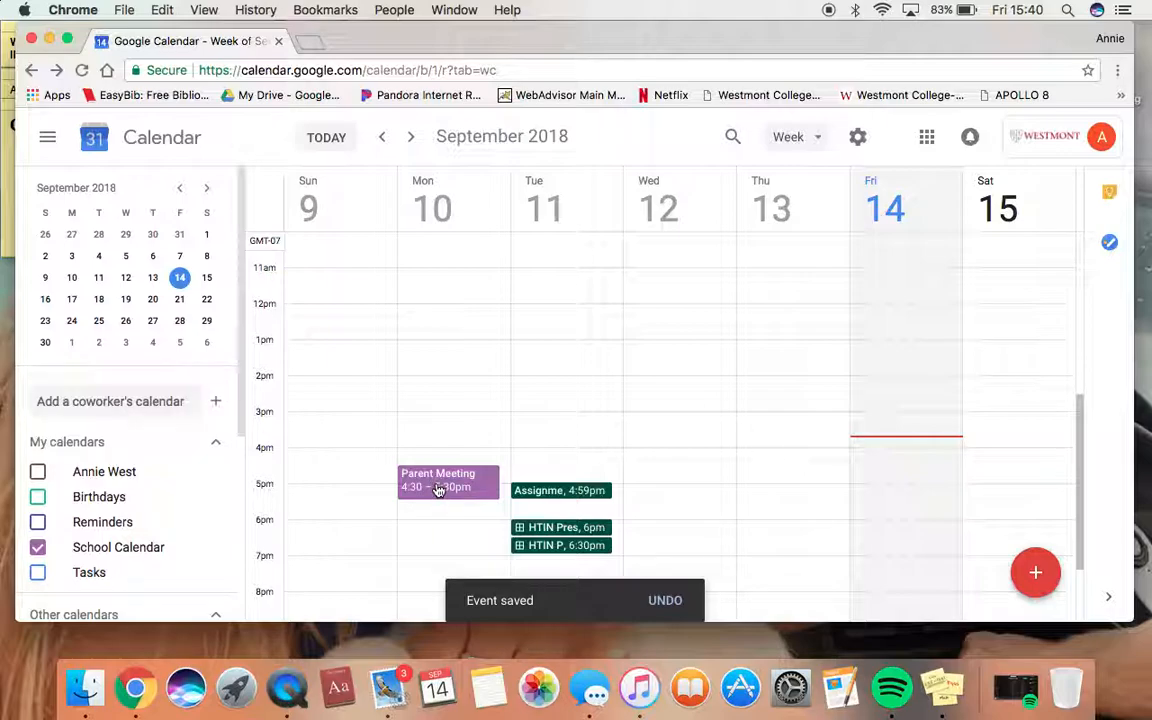
click(430, 488)
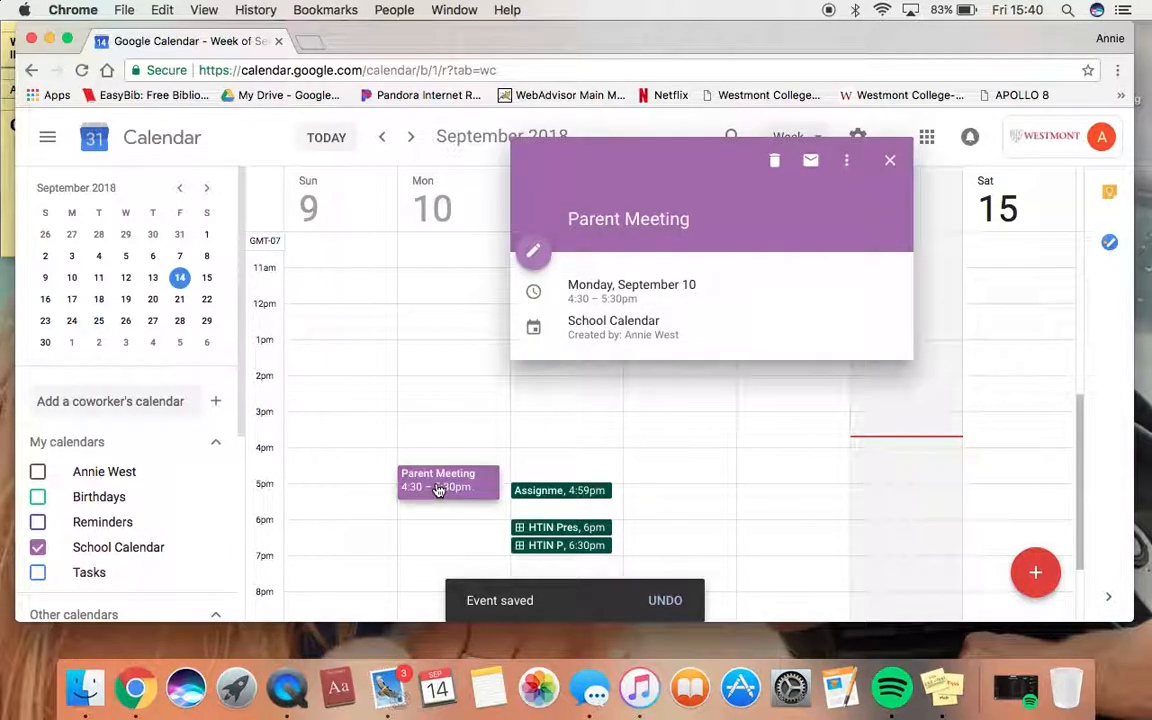
Open the Parent Meeting event's full editor, keeping it set to Does not repeat
click(530, 257)
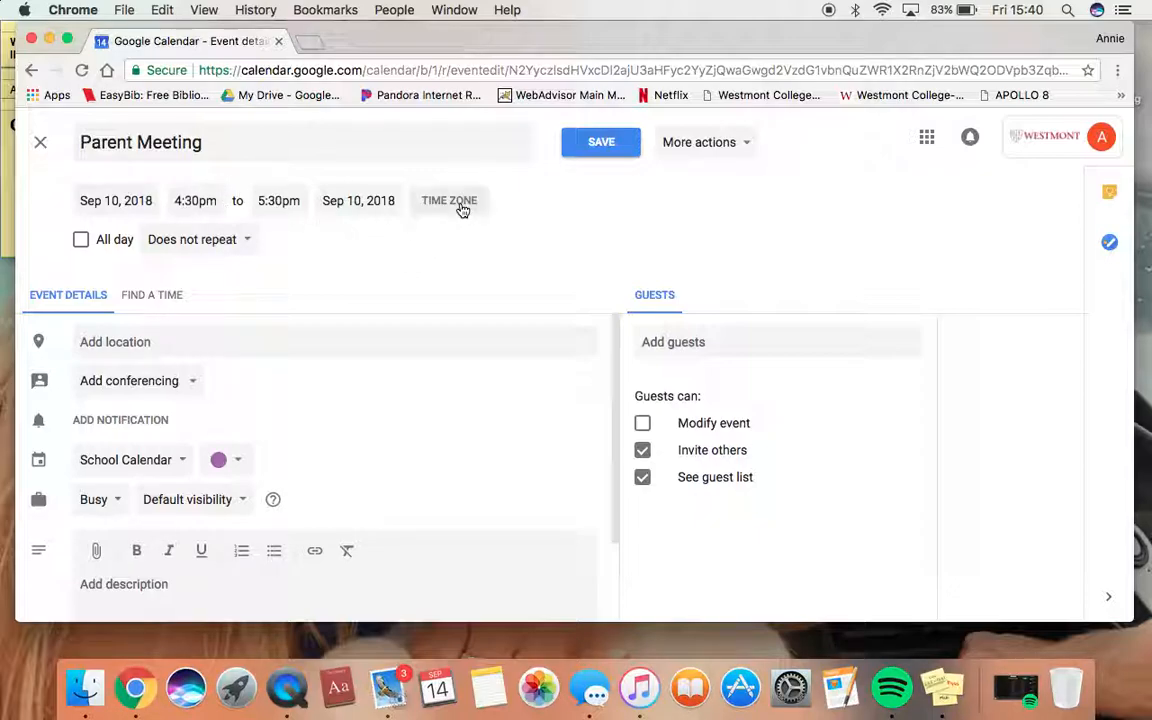
click(203, 247)
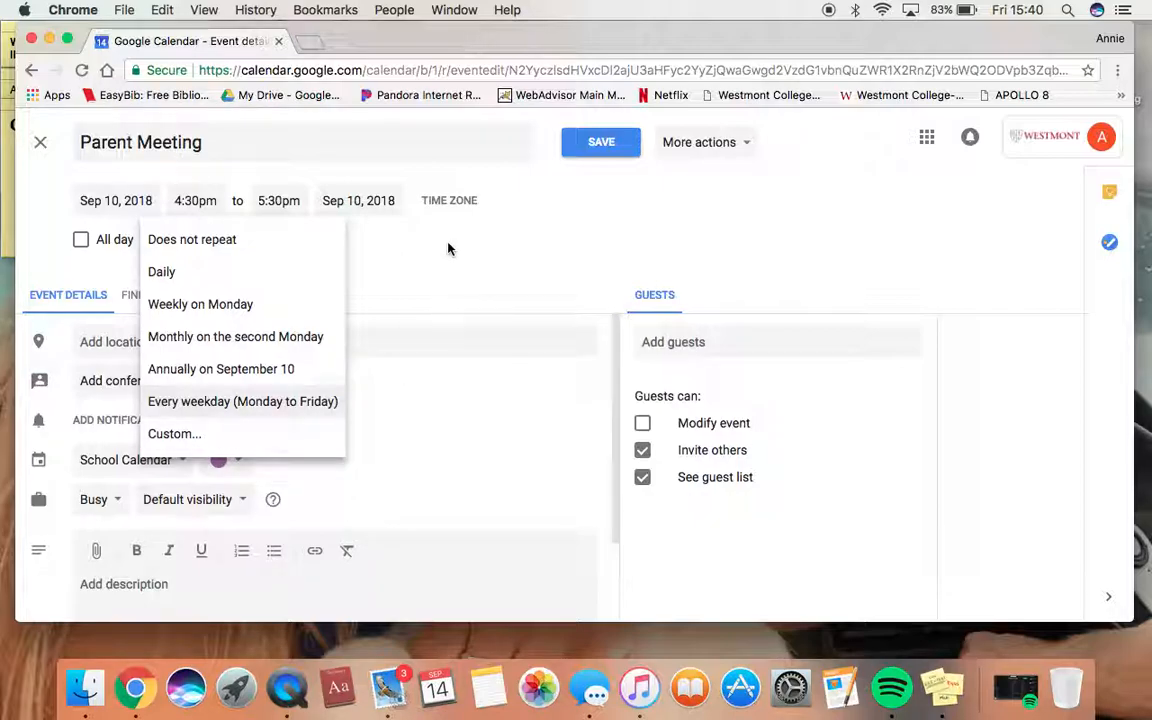
click(402, 217)
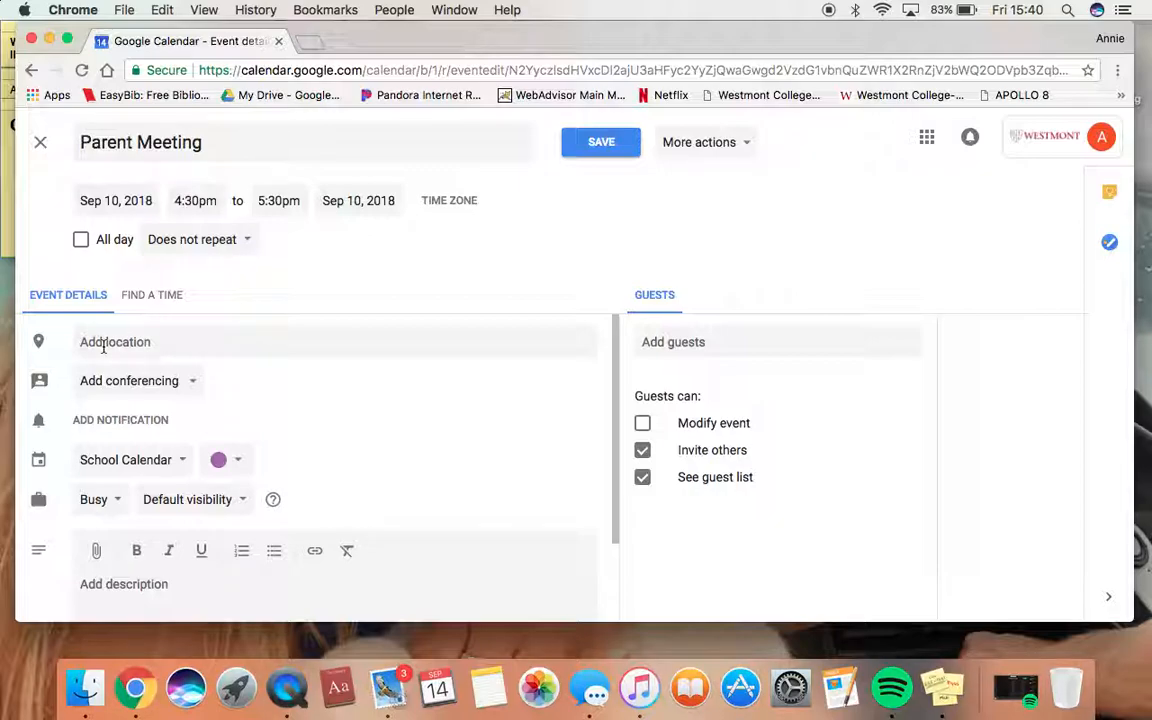
Add an 11-minute notification to the Parent Meeting event
scroll(103, 347, down, 1)
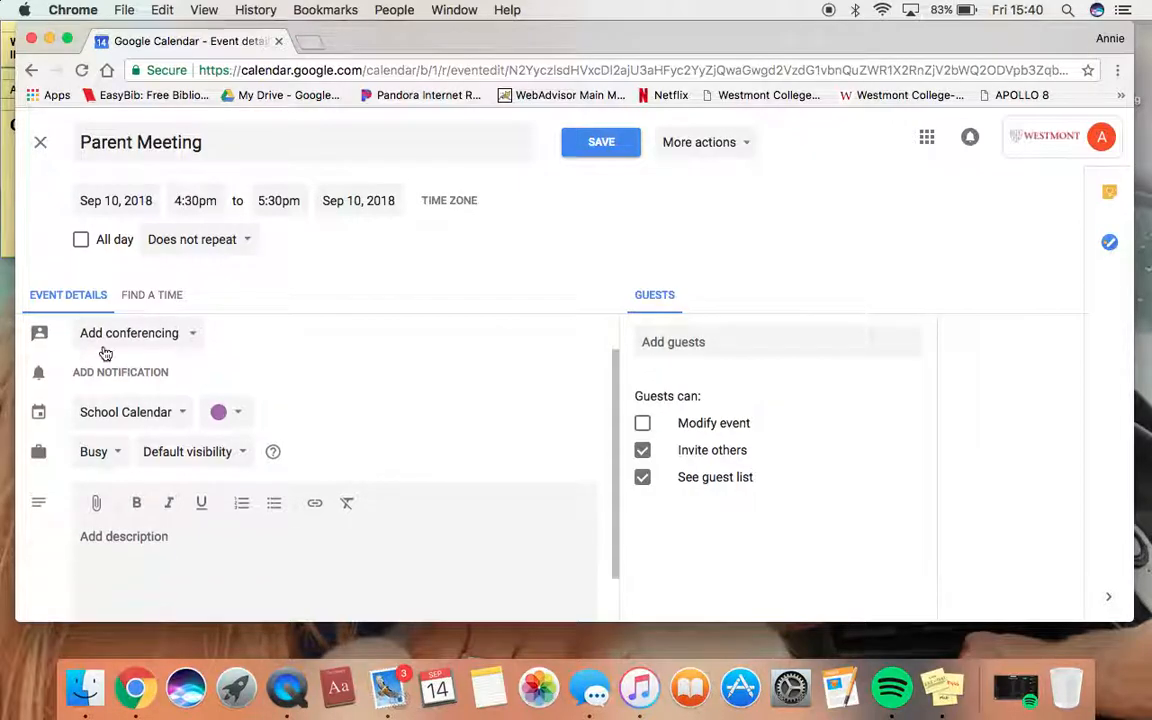
click(199, 339)
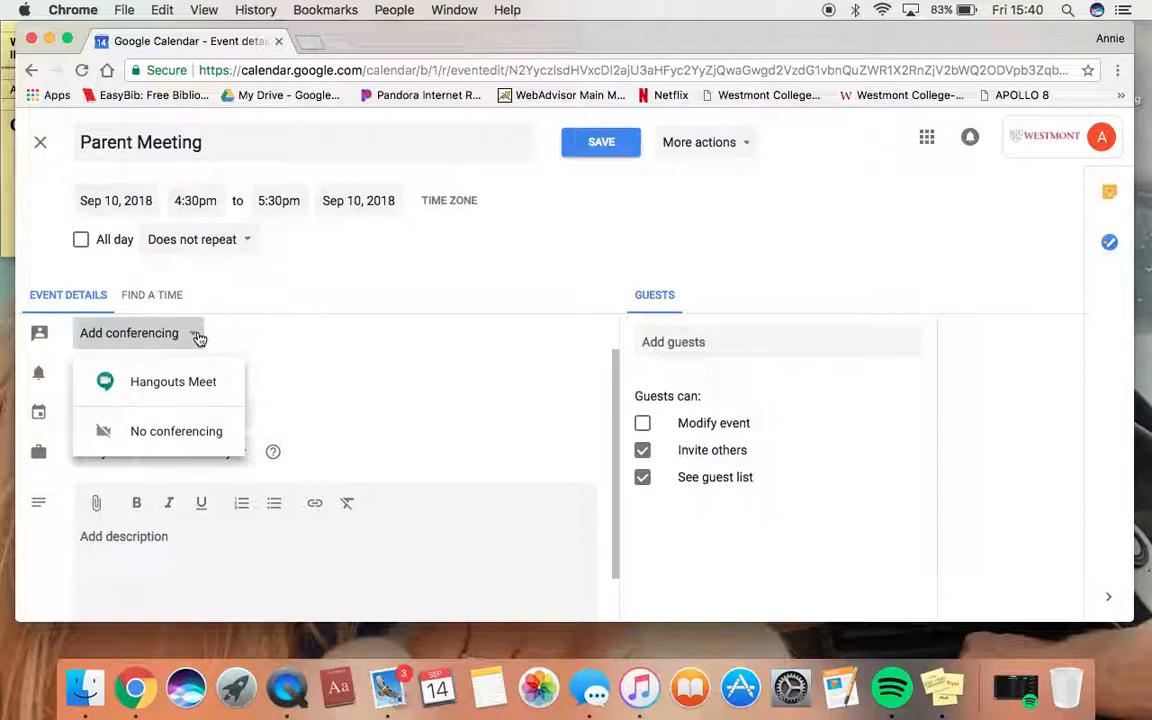
click(345, 368)
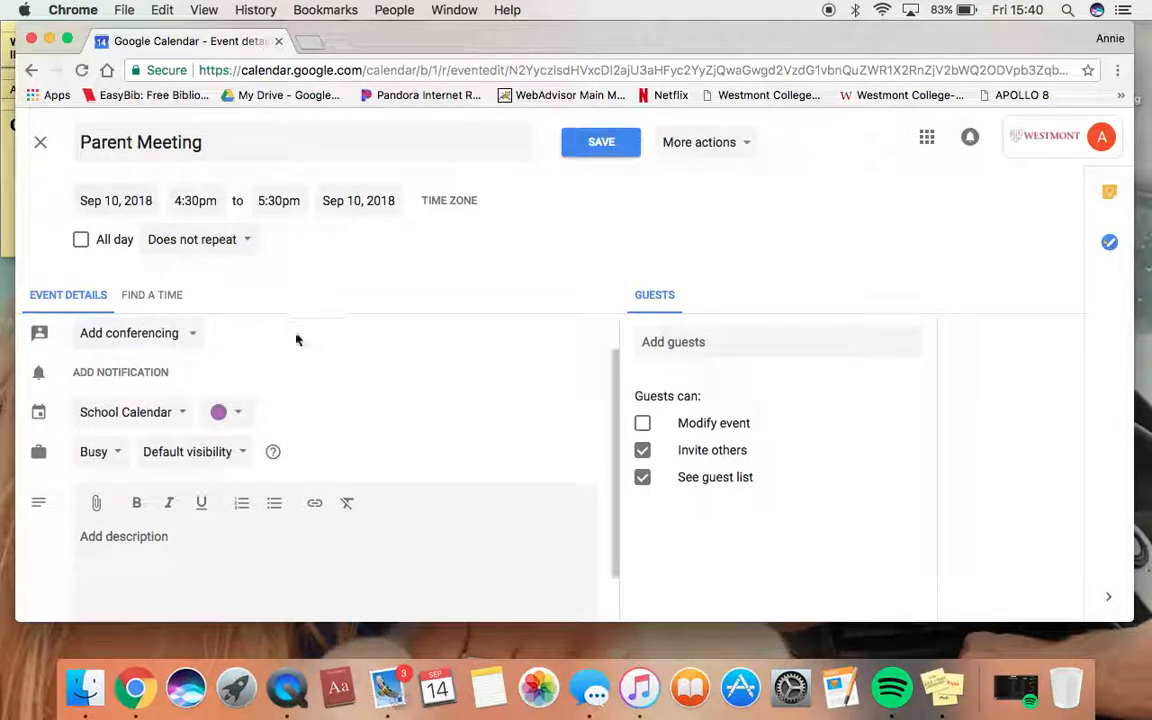
click(143, 378)
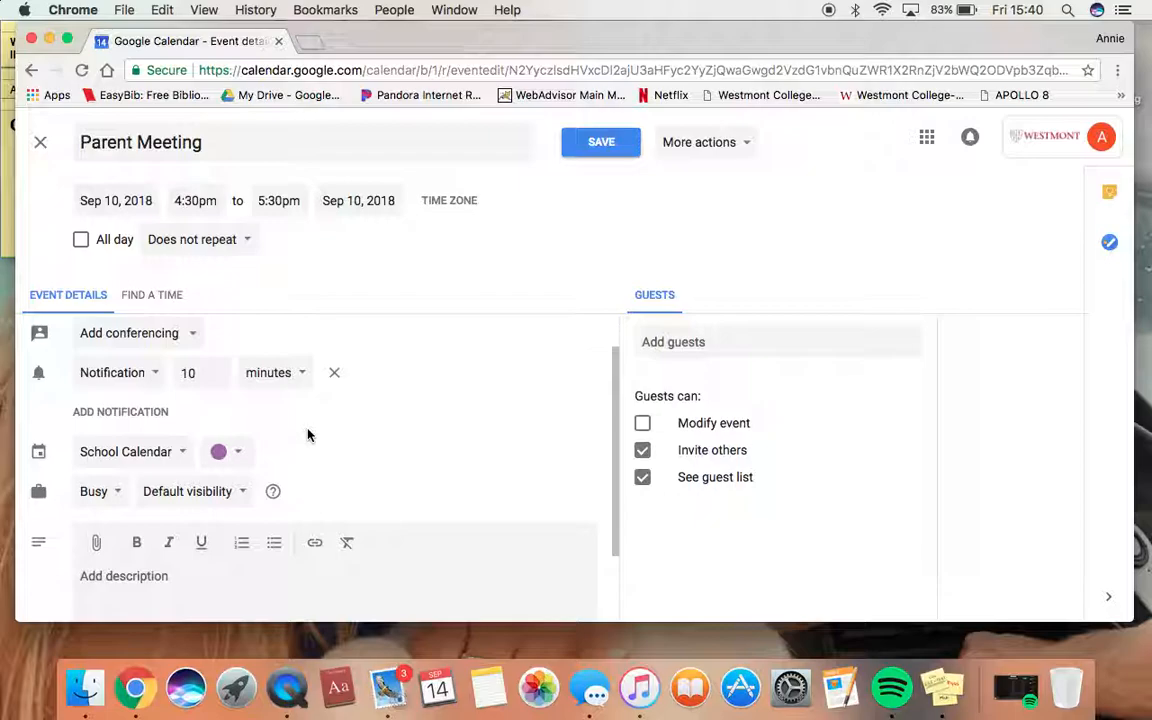
click(219, 373)
click(220, 377)
click(219, 370)
click(272, 415)
Change the event colour from School Calendar's purple to lavender
scroll(272, 415, down, 2)
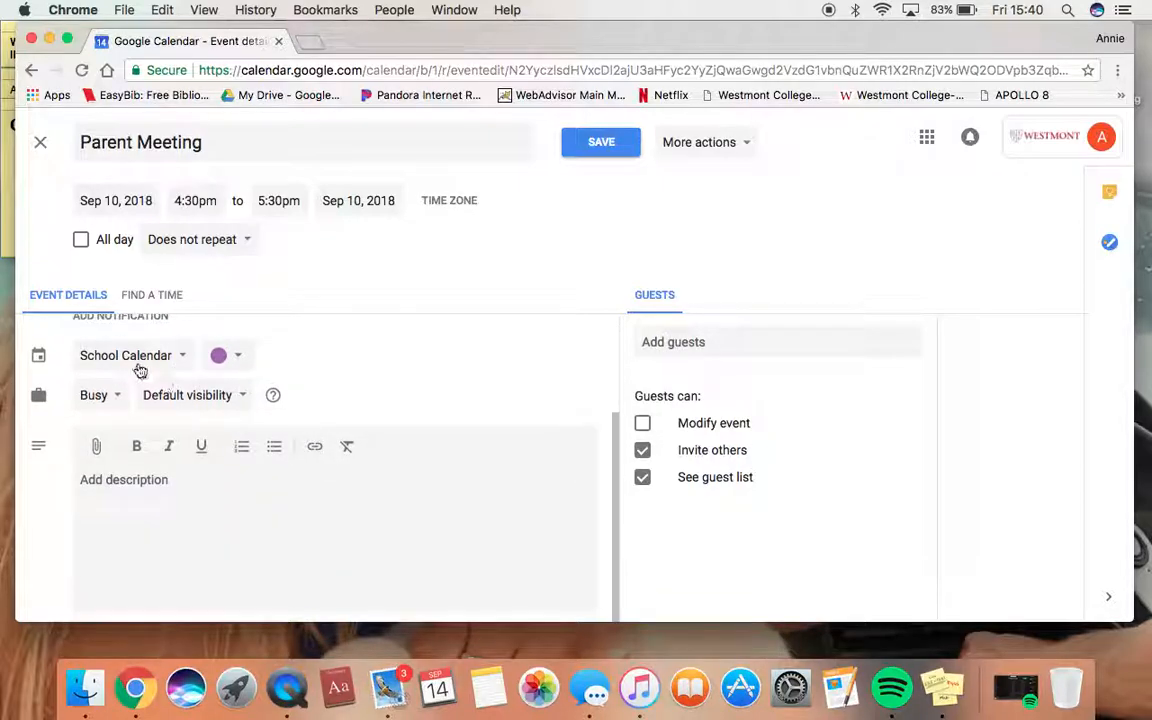
click(170, 357)
click(232, 357)
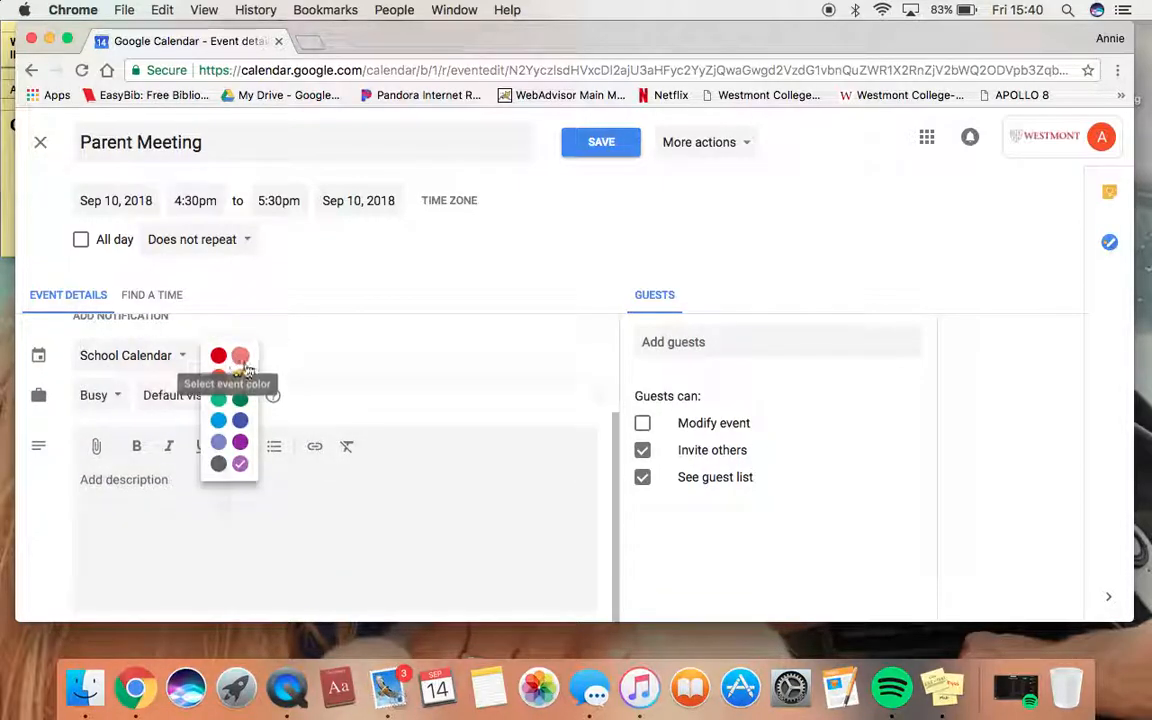
click(219, 442)
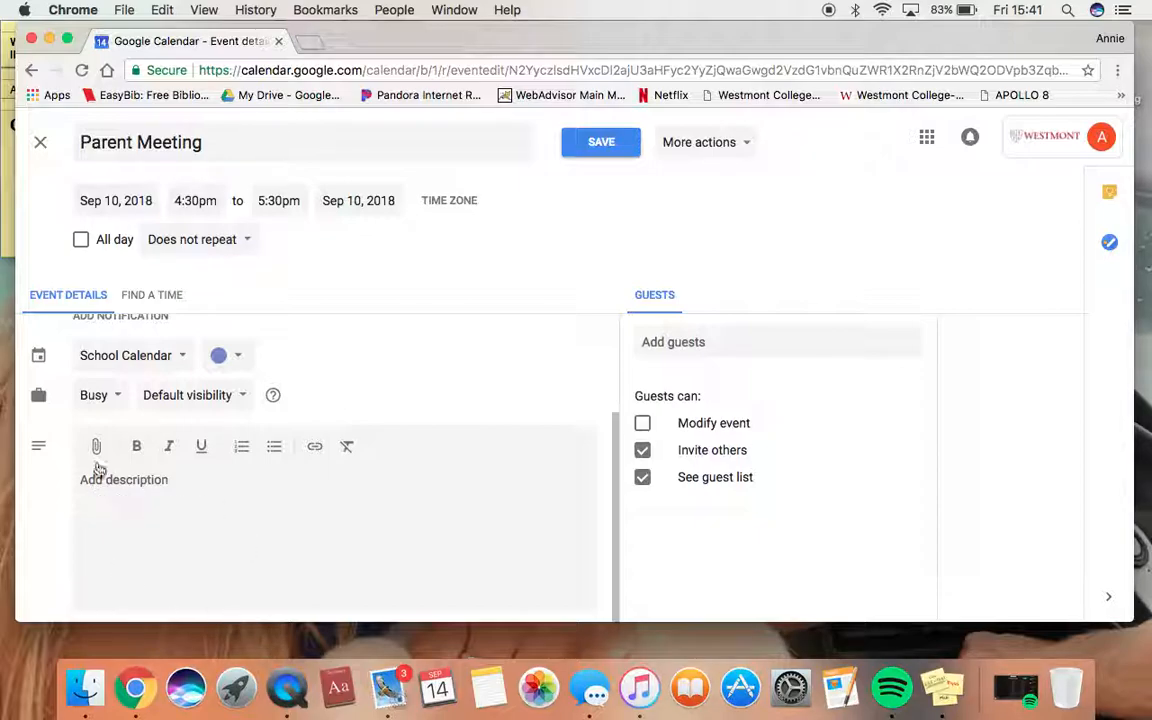
Attach the 'Google Skills Video' file from Drive's Recent list
click(95, 449)
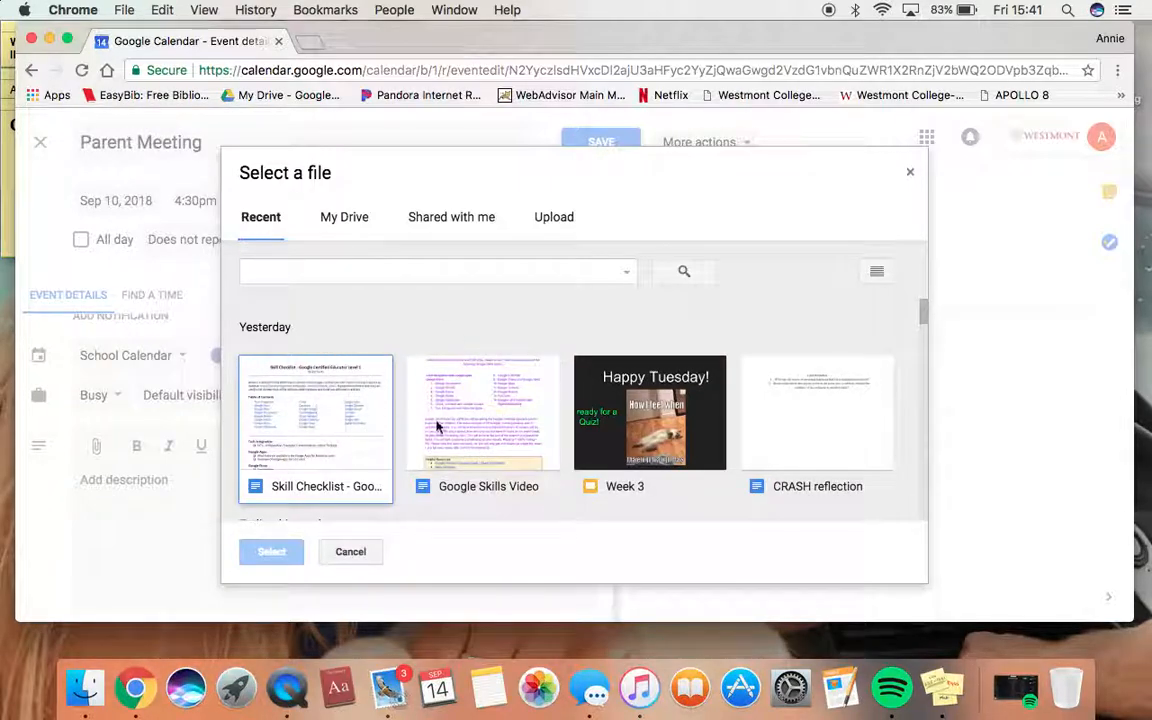
click(484, 457)
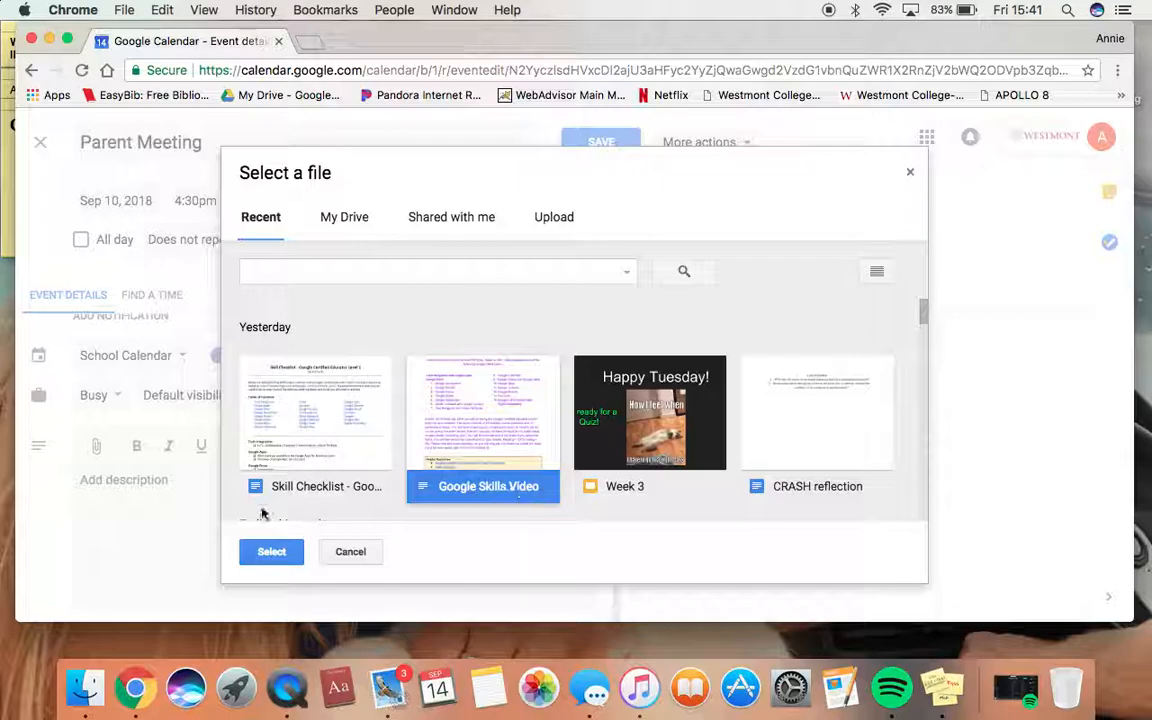
click(275, 551)
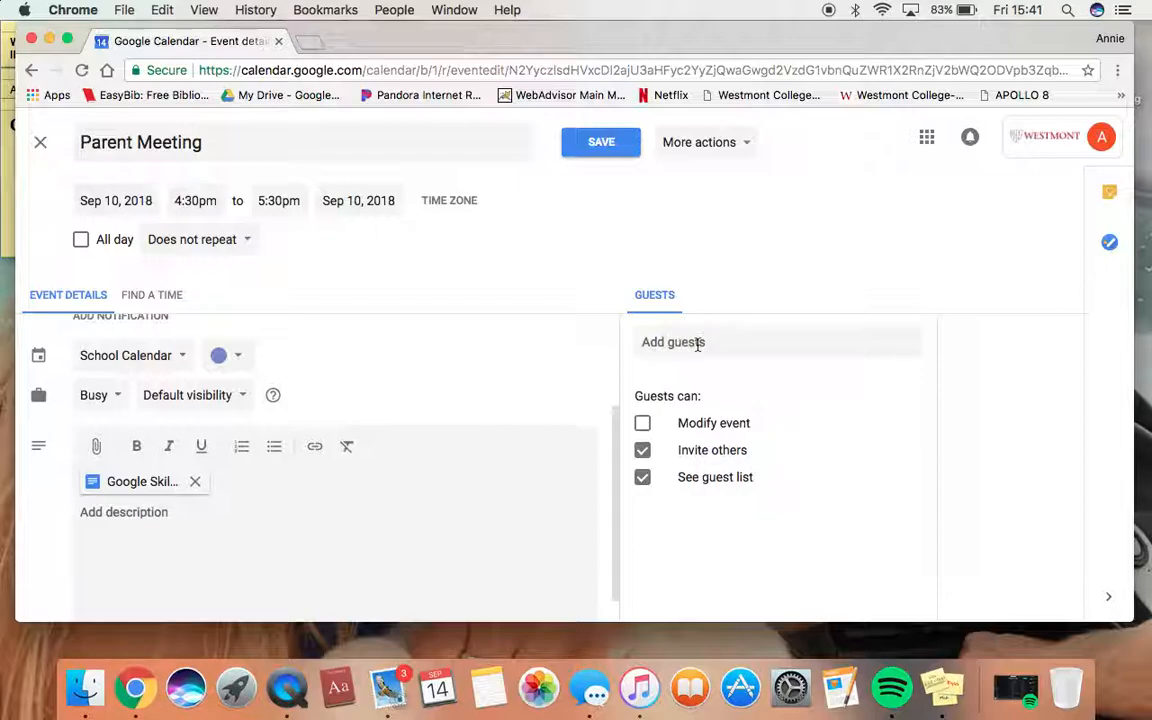
Invite the second personal account as a guest, save the event and send the invitation
click(698, 343)
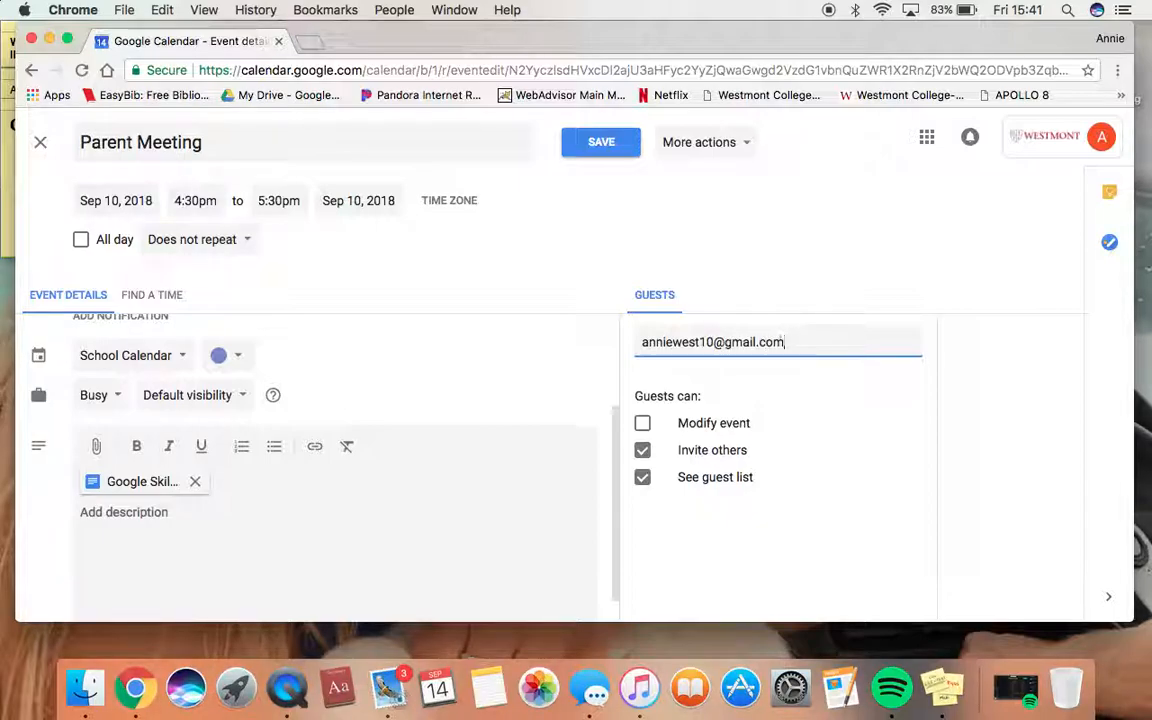
key(Return)
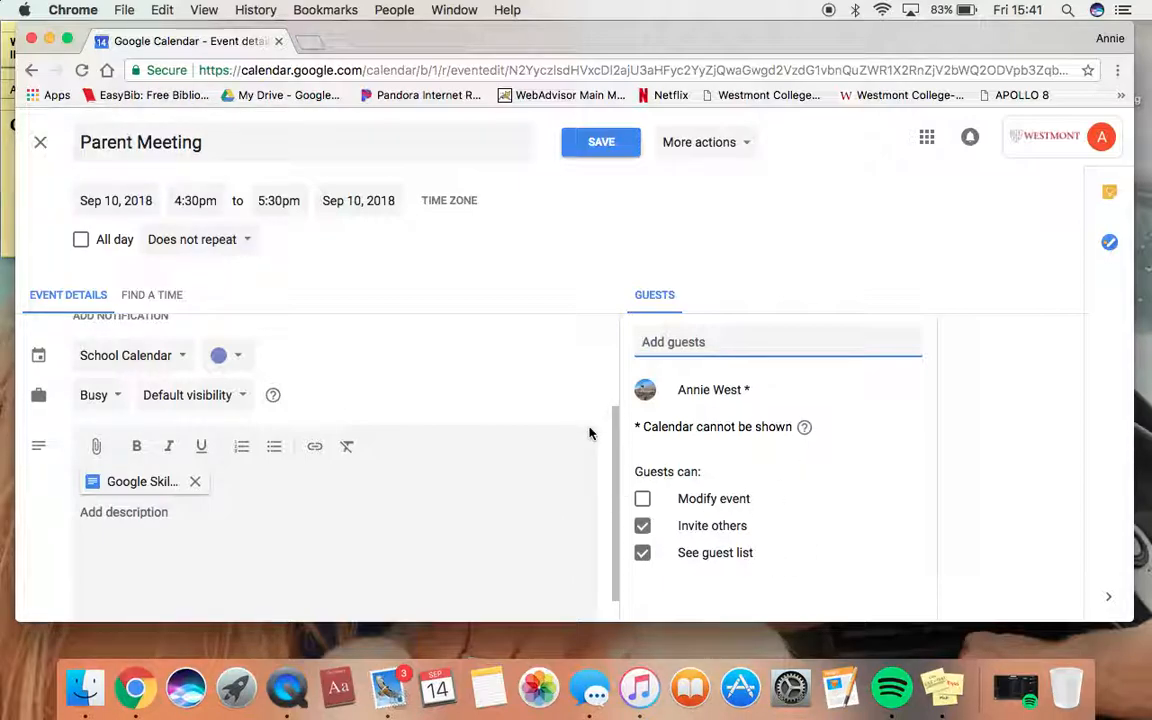
click(601, 145)
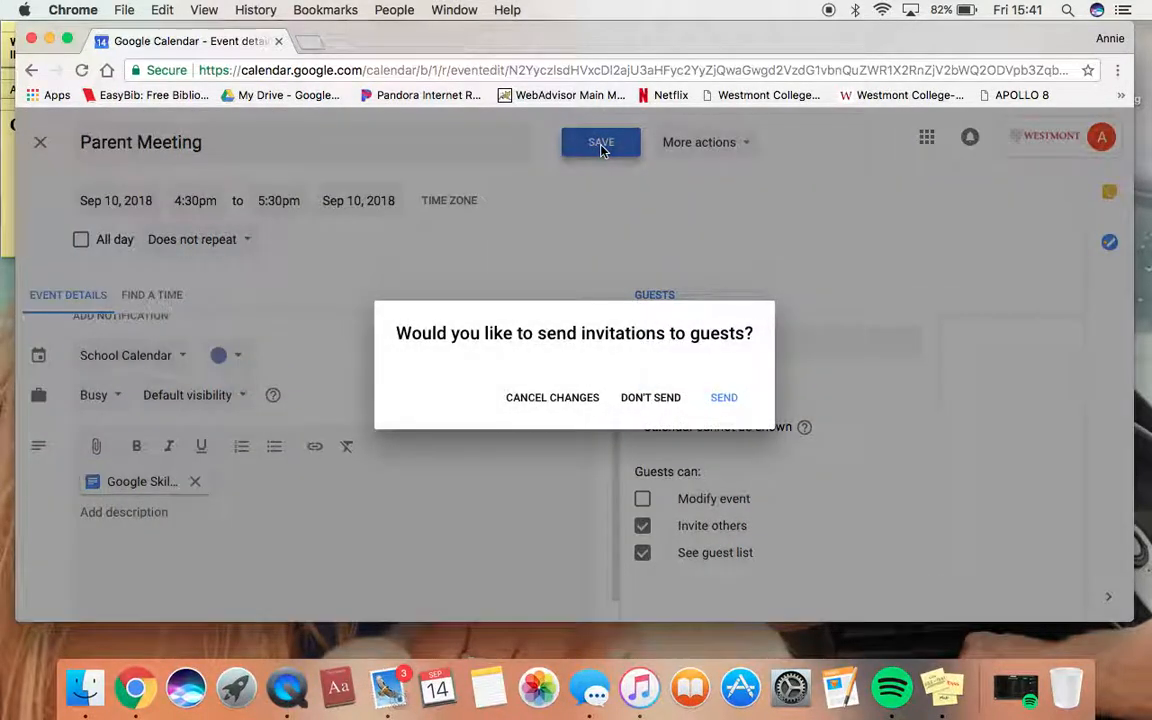
click(726, 397)
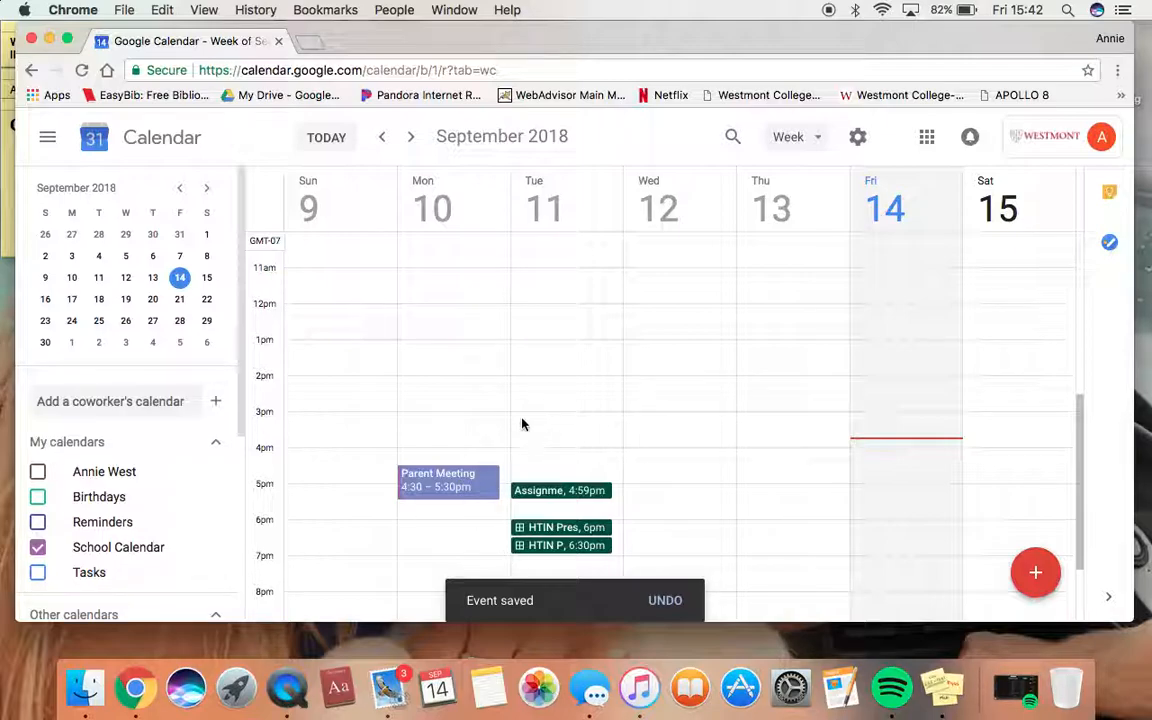
scroll(522, 424, down, 3)
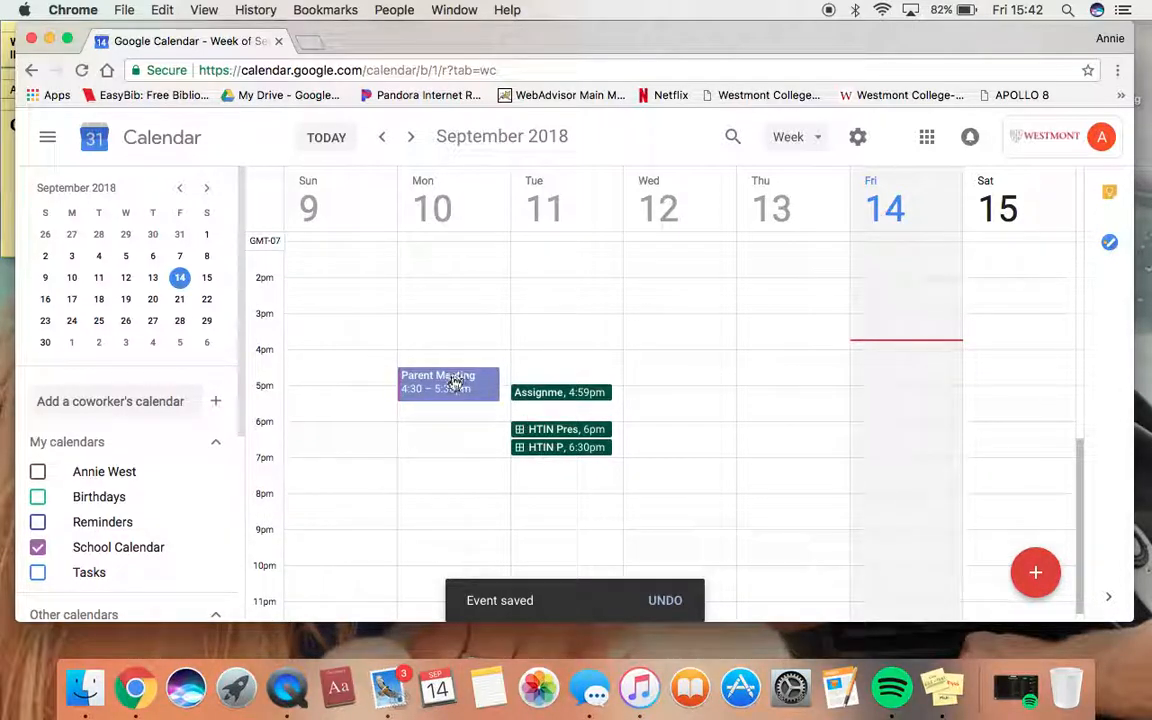
scroll(128, 540, down, 3)
scroll(110, 538, down, 3)
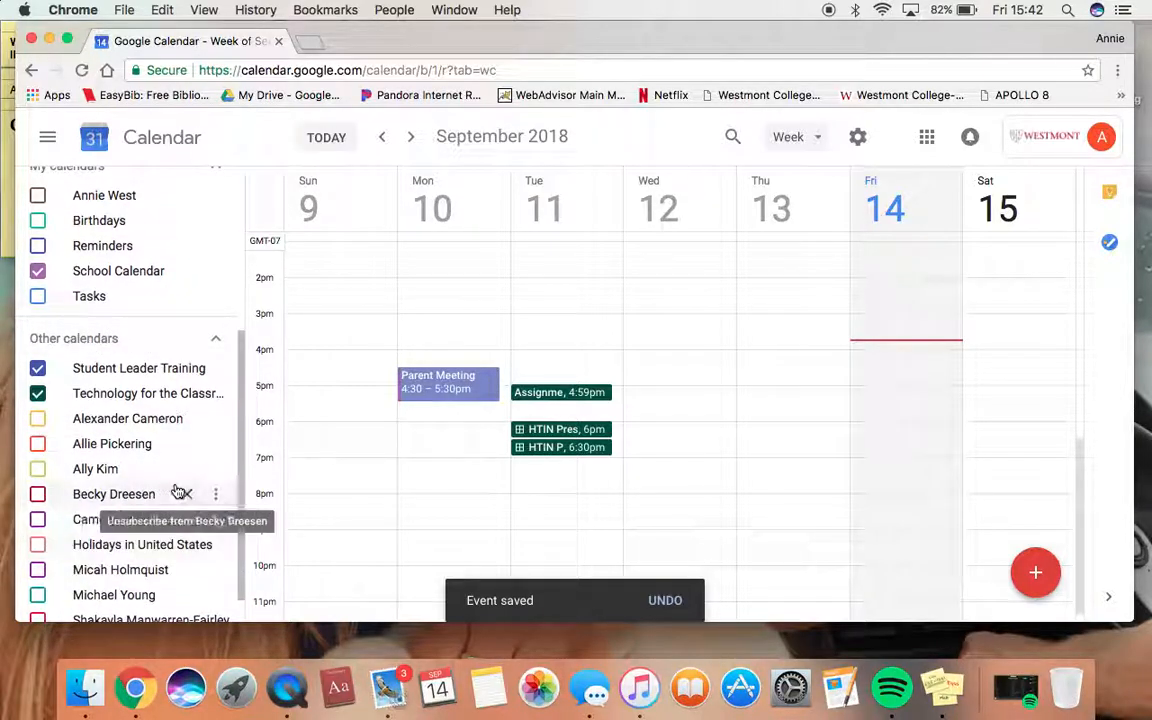
scroll(68, 491, down, 1)
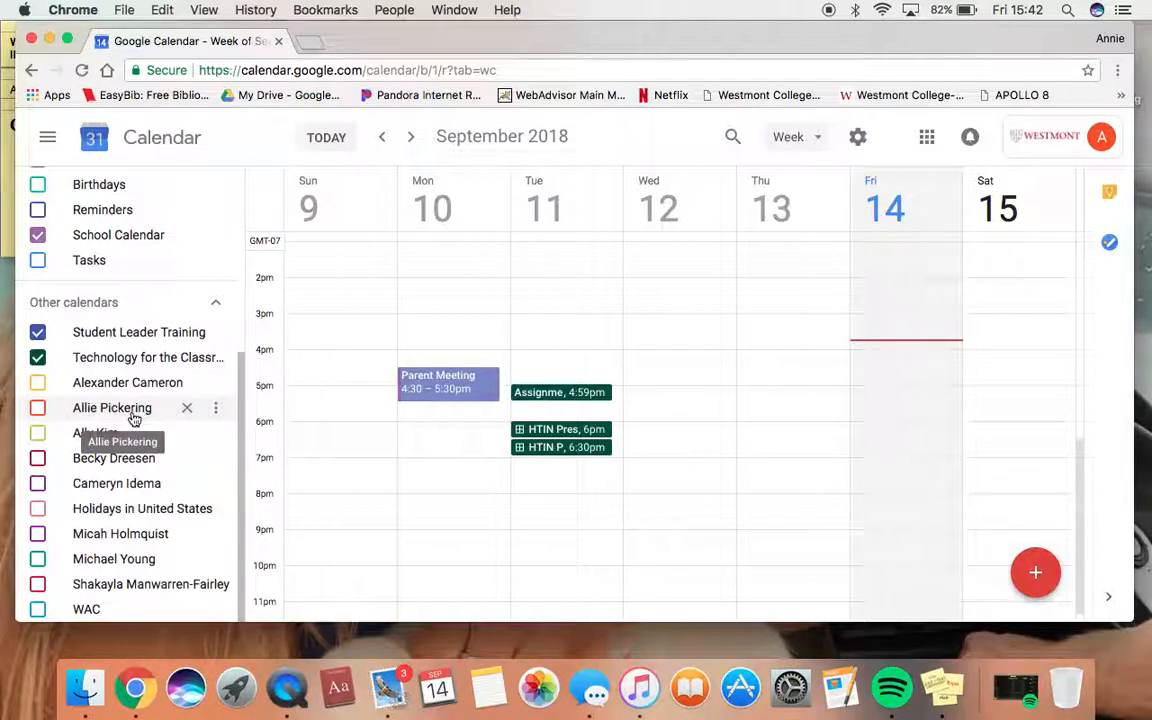
Turn on the other person's calendar under Other calendars so its orange events fill the week
click(40, 410)
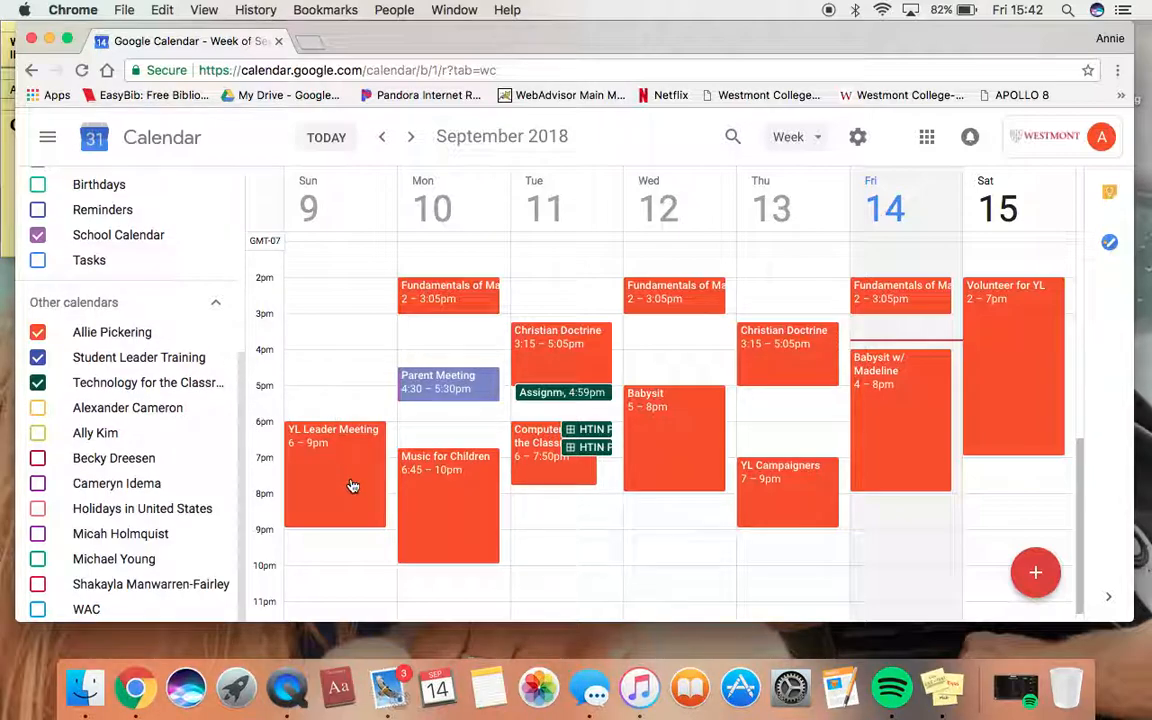
scroll(540, 525, up, 3)
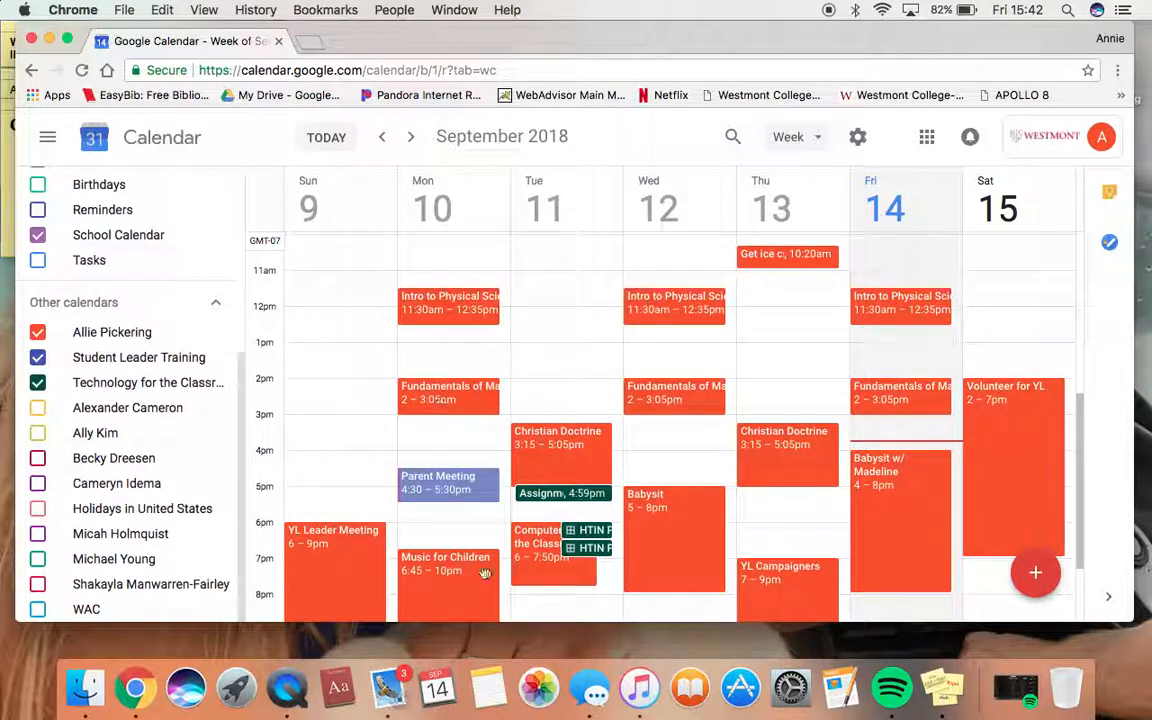
scroll(800, 520, down, 3)
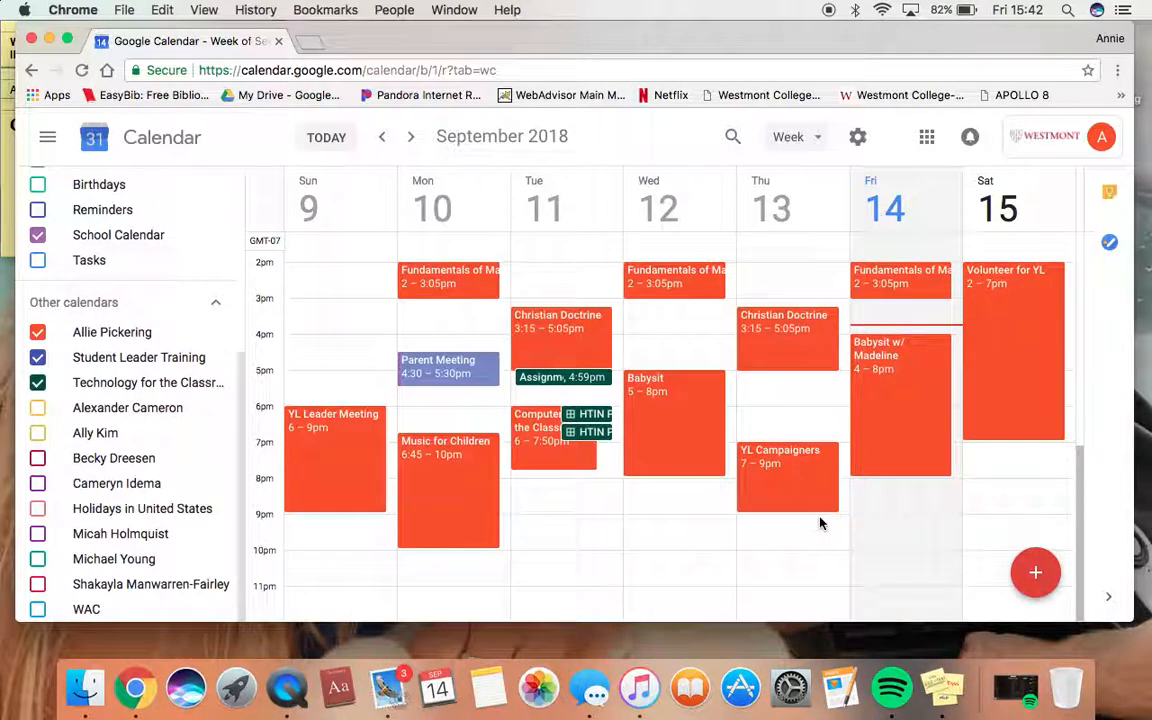
scroll(822, 522, up, 3)
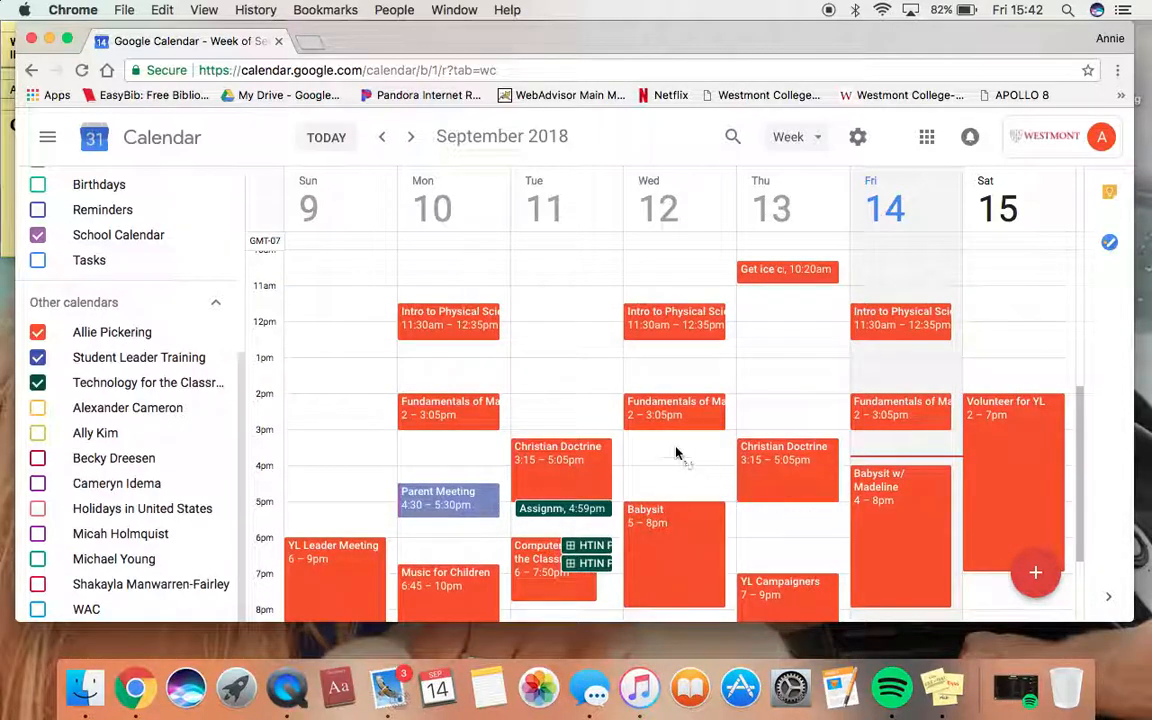
scroll(675, 453, up, 2)
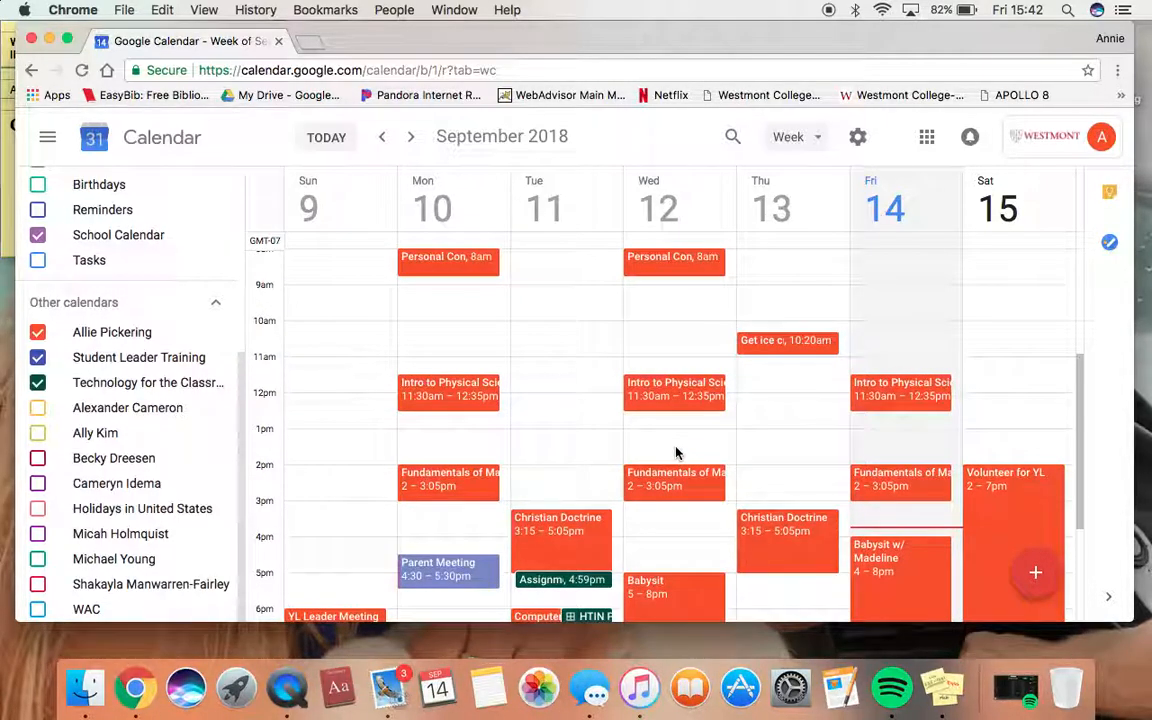
Start a quick event on Thursday at 12:30pm, then discard it without saving
scroll(675, 453, down, 3)
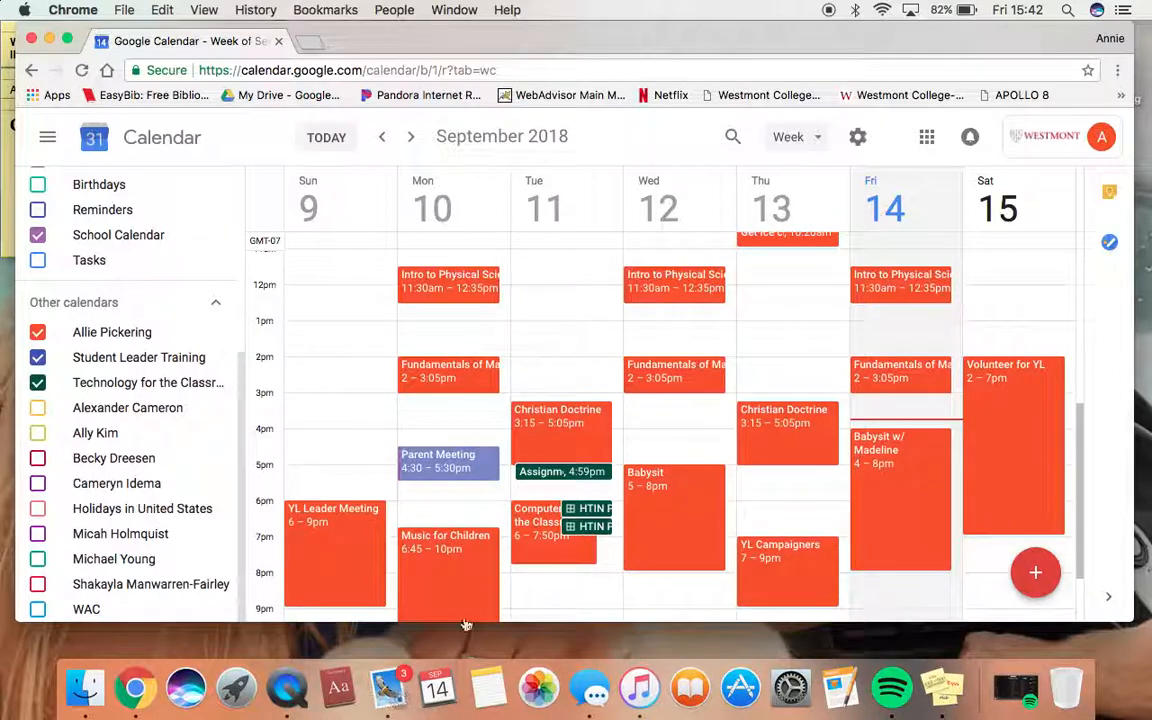
click(756, 318)
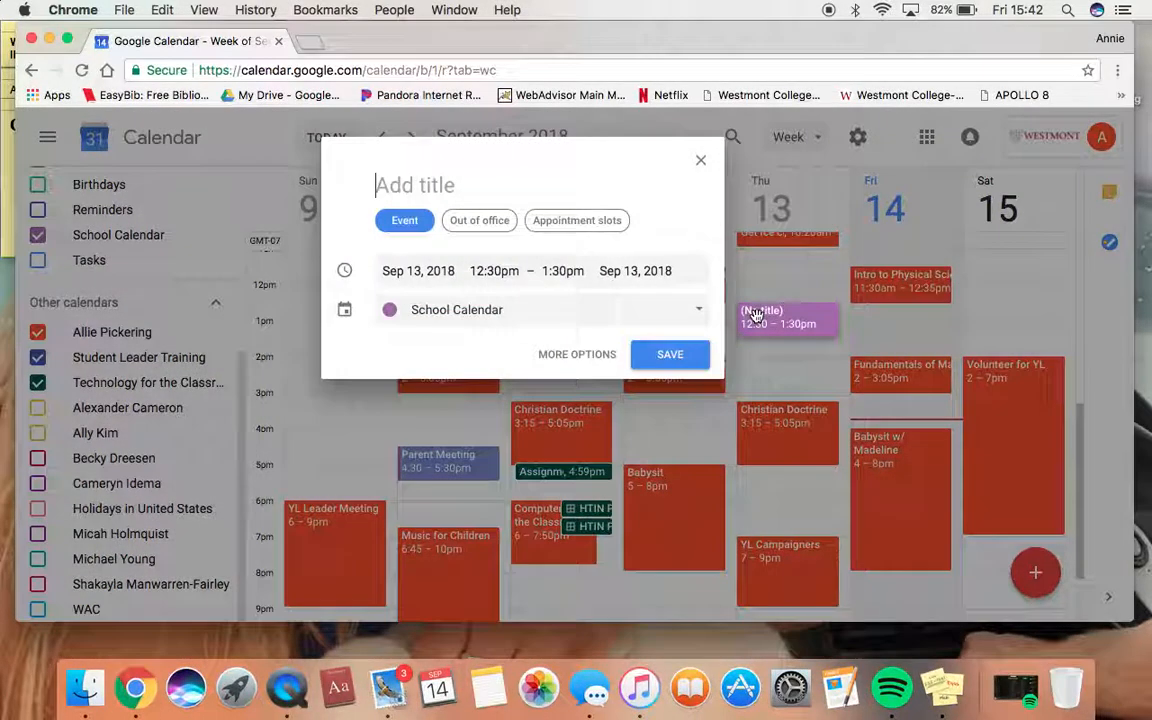
click(701, 160)
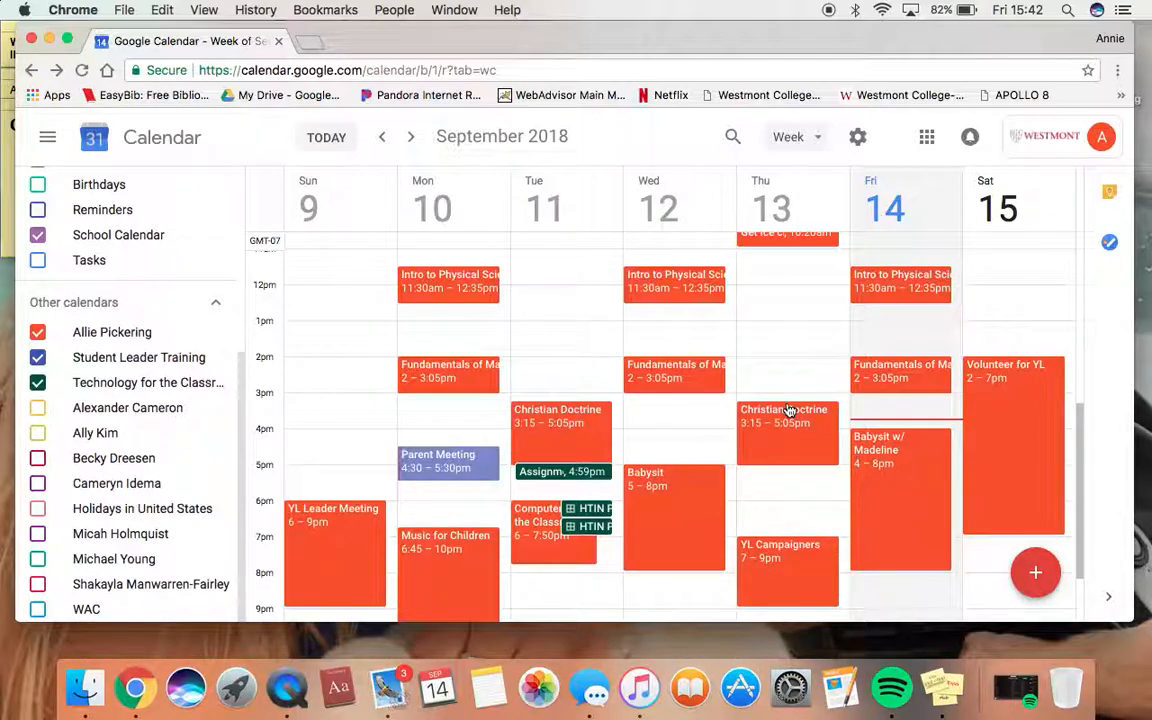
Untick the other person's calendar, leaving Parent Meeting and Tuesday's assignment and HTIN events
click(38, 333)
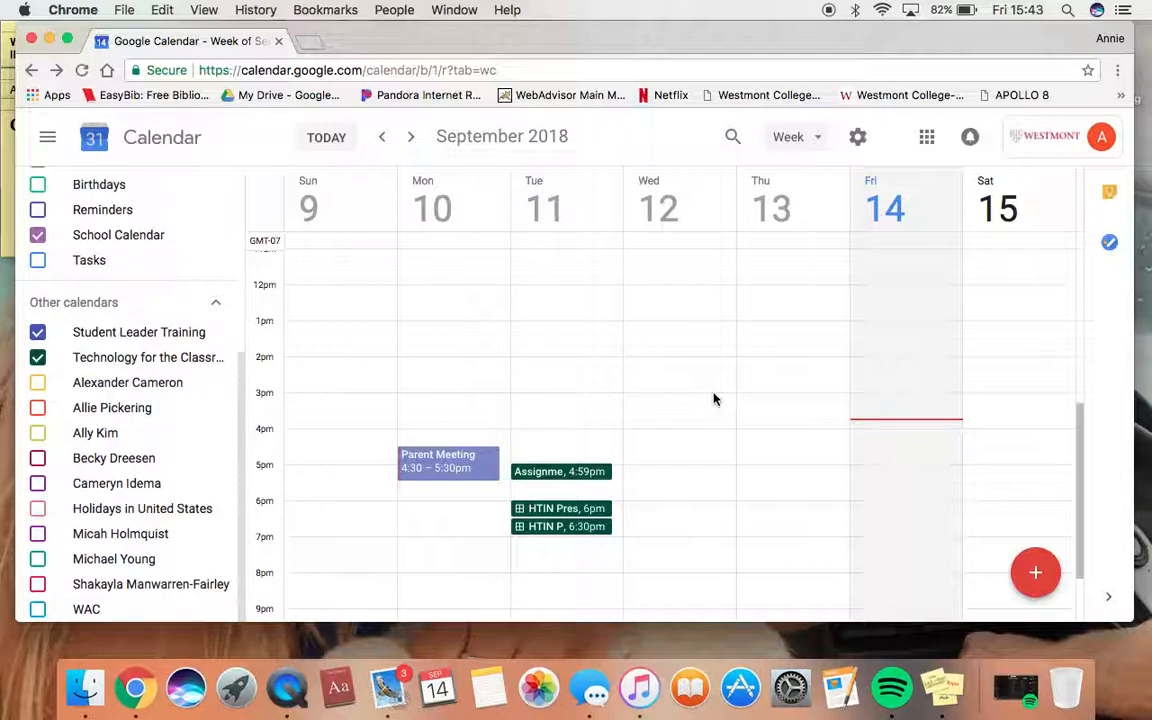
scroll(501, 373, up, 5)
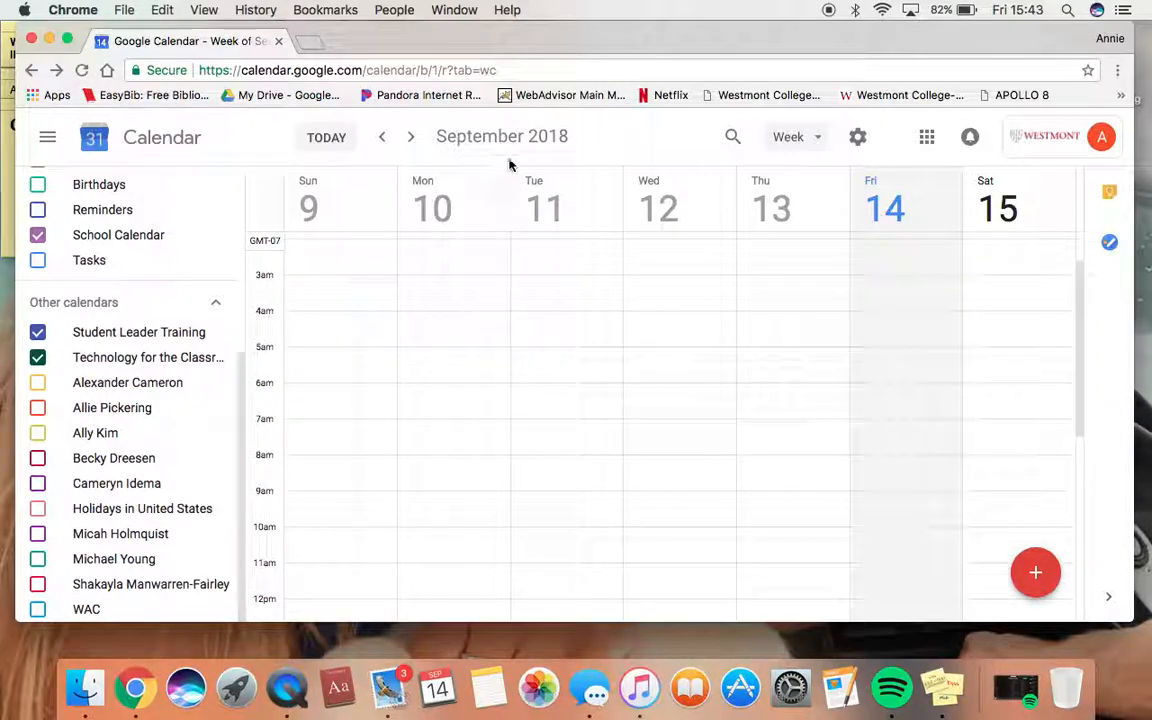
scroll(535, 413, down, 5)
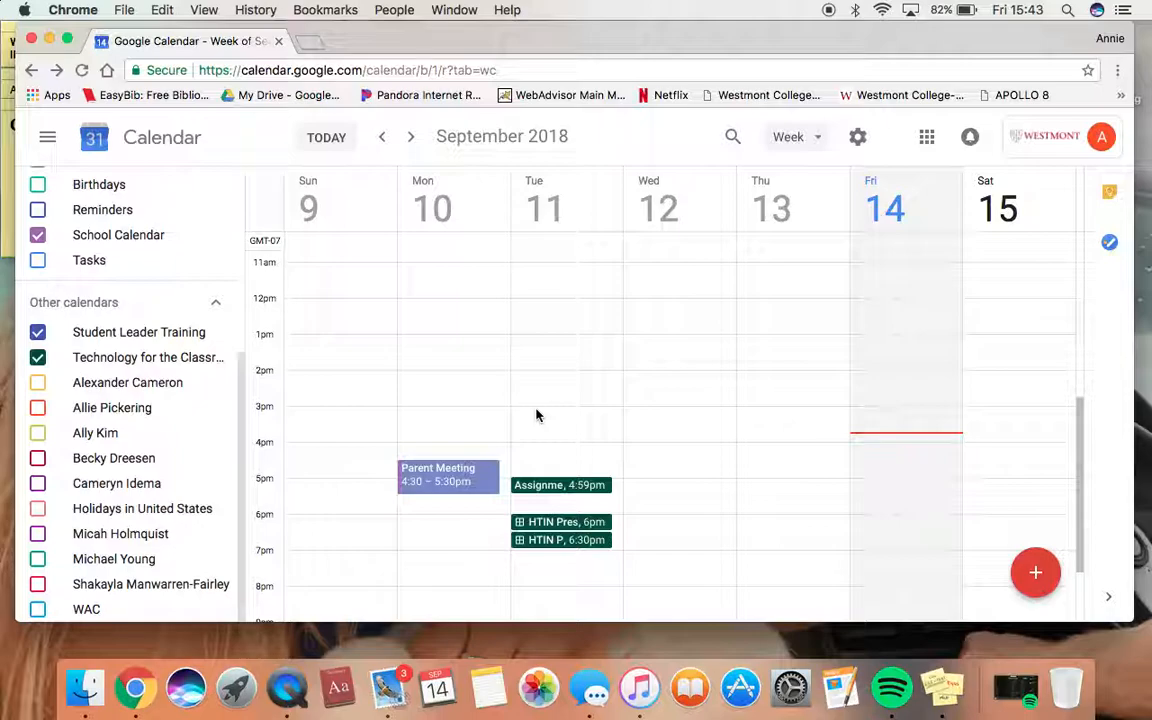
scroll(536, 415, up, 5)
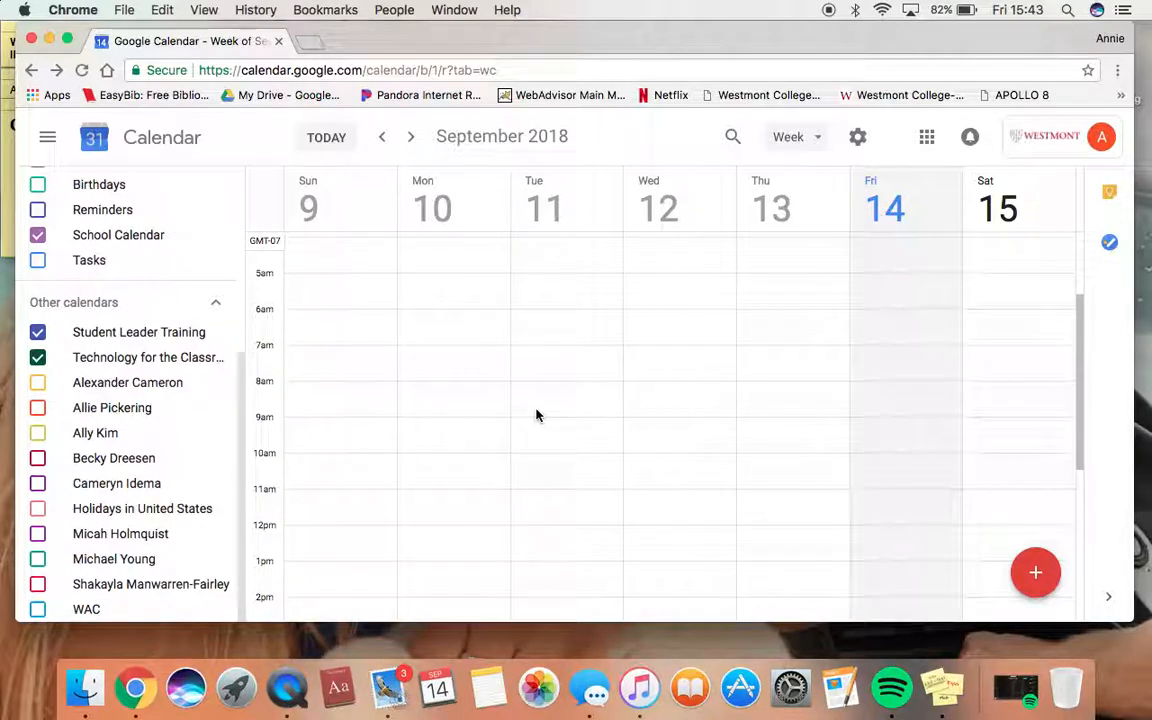